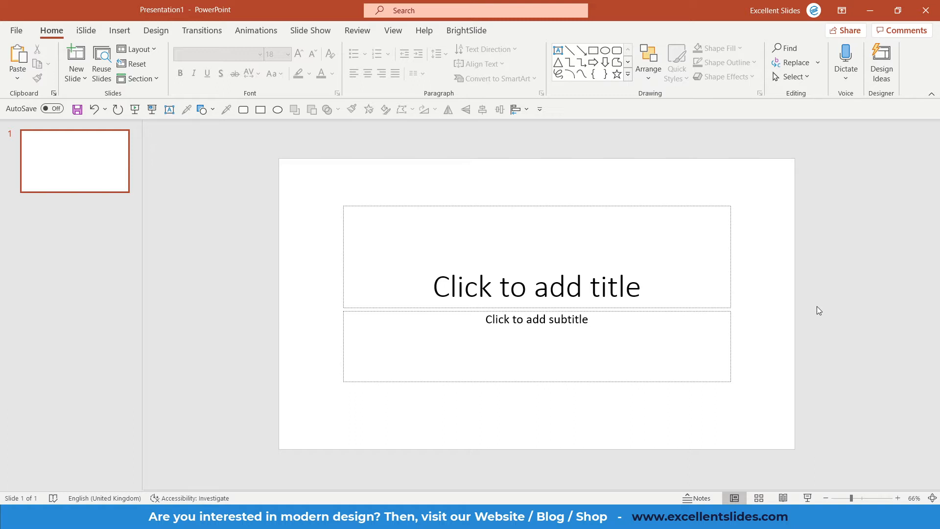
Step: Try the Blank layout on the slide from its context menu, then undo the change
mouse_move(295, 165)
left_mouse_down()
mouse_move(317, 209)
mouse_move(312, 202)
left_mouse_up()
right_click(306, 194)
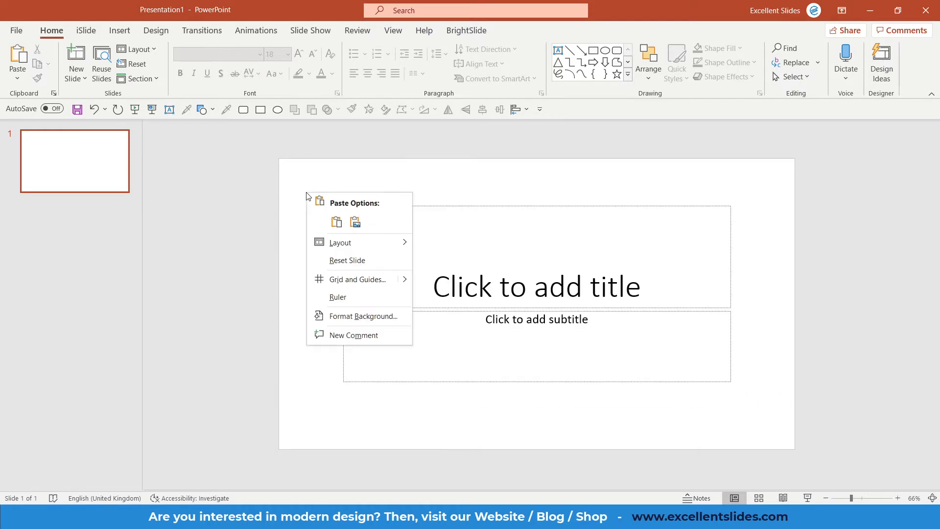
mouse_move(359, 243)
left_click(443, 389)
key("ctrl+z")
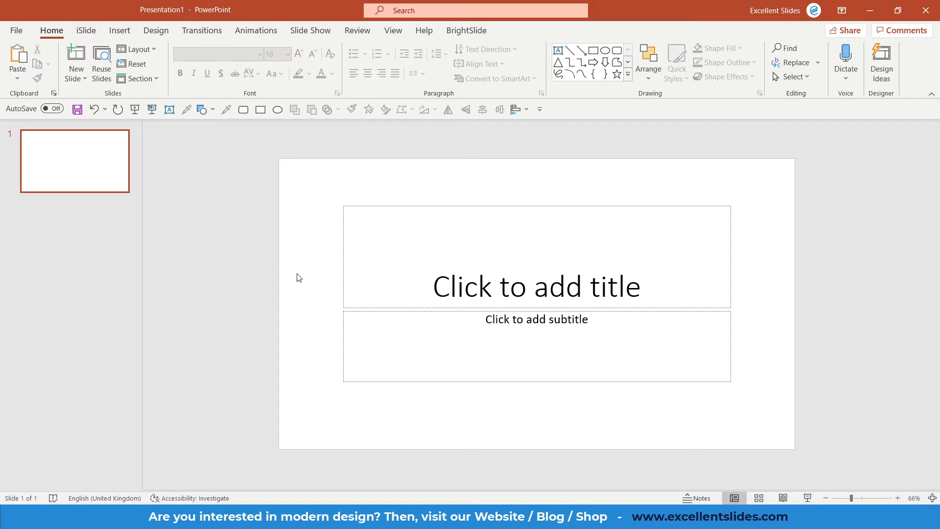
Step: Reapply the Blank layout so the title and subtitle placeholders are removed
right_click(296, 199)
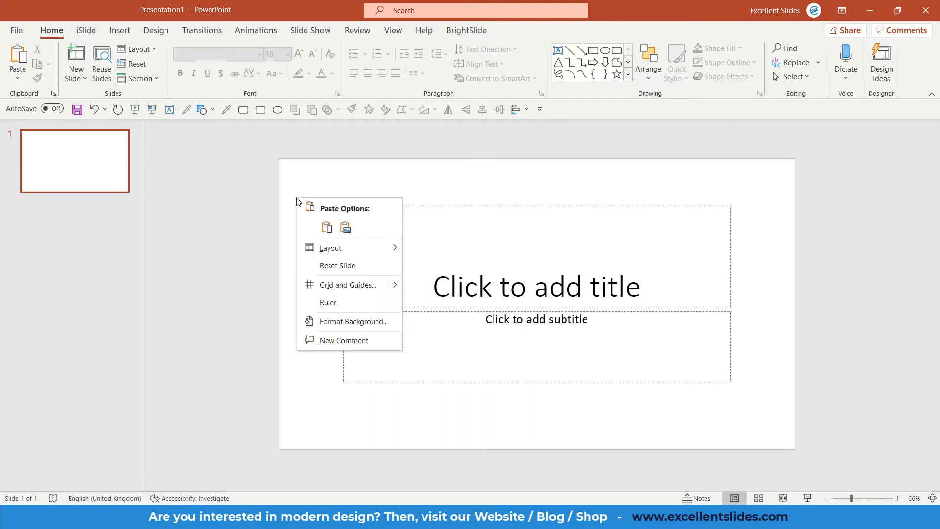
mouse_move(345, 248)
left_click(444, 389)
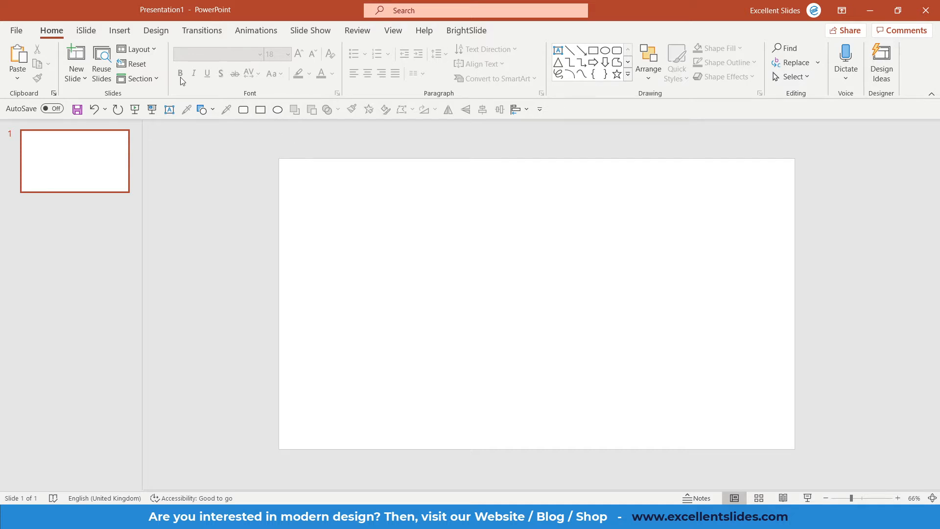
Step: Draw a blue rectangle in the slide's upper left and shift it further right
left_click(120, 29)
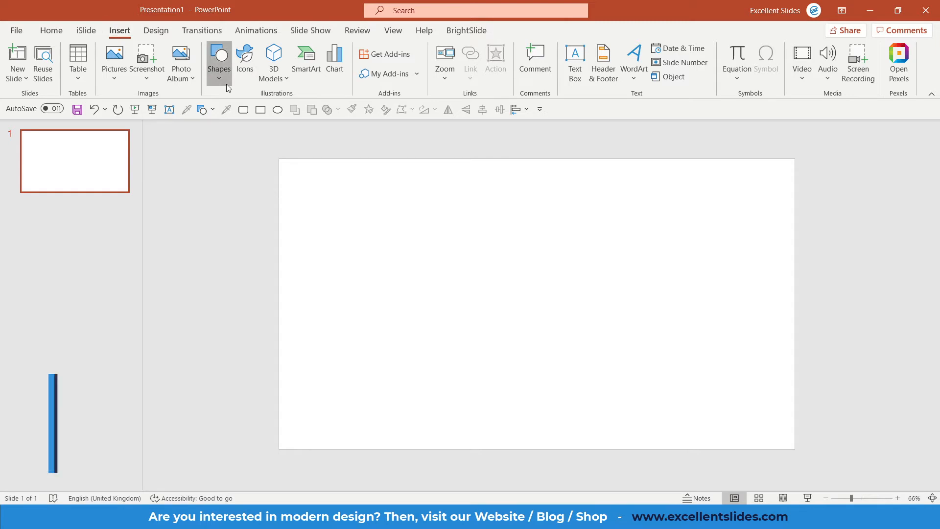
left_click(218, 62)
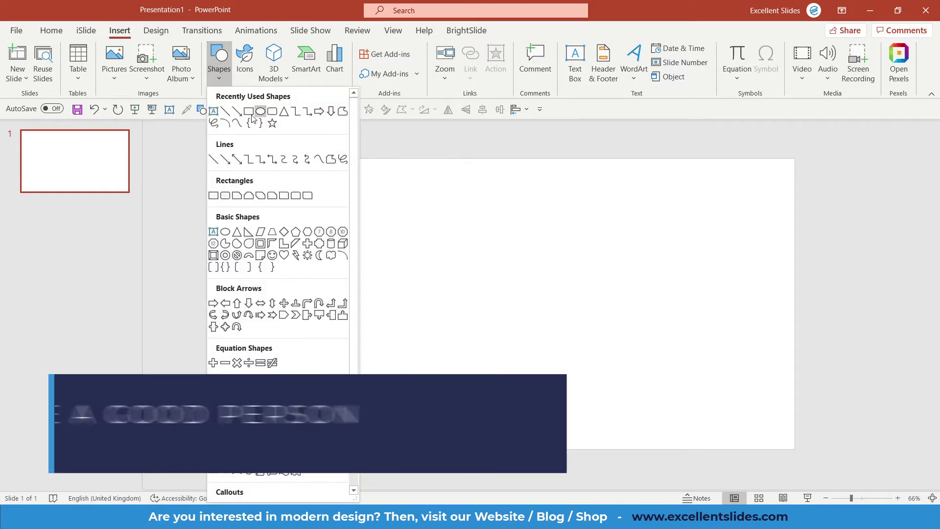
left_click(248, 112)
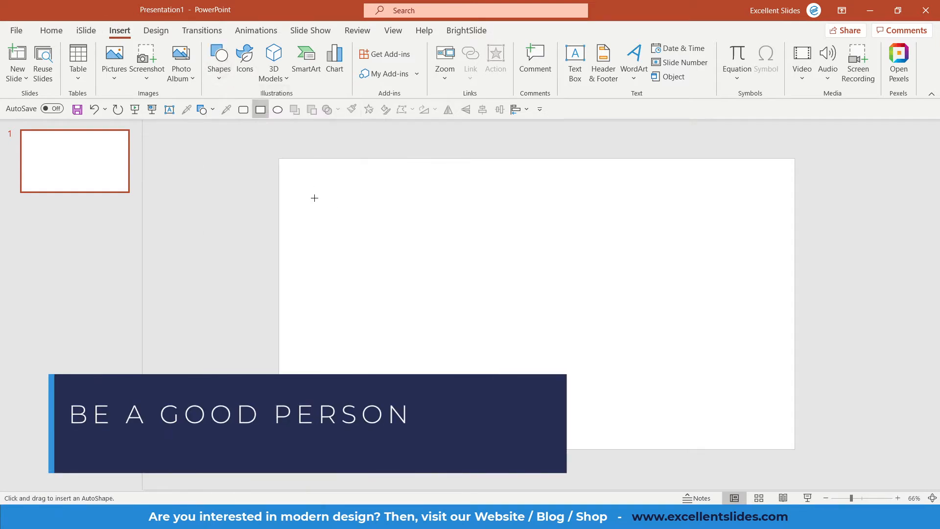
left_click_drag(308, 194, 486, 251)
scroll(445, 244, "up", 3)
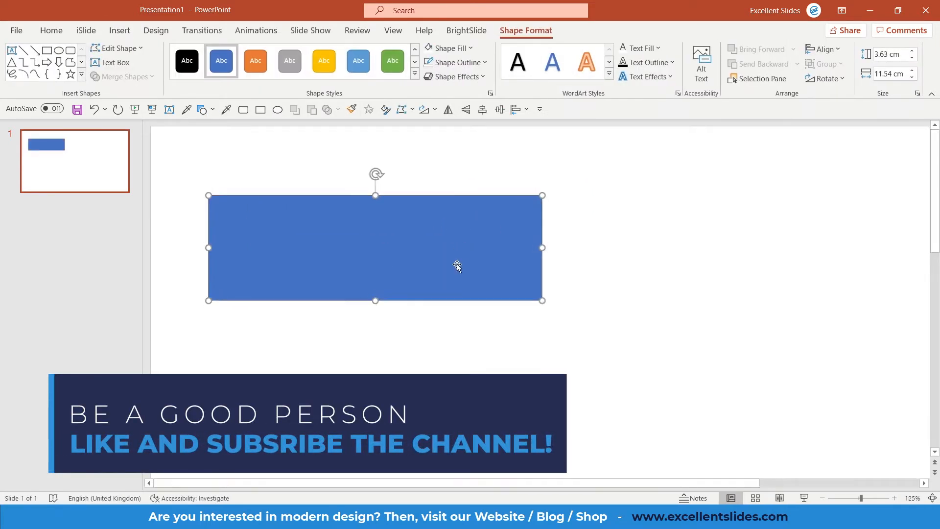
left_click(470, 353)
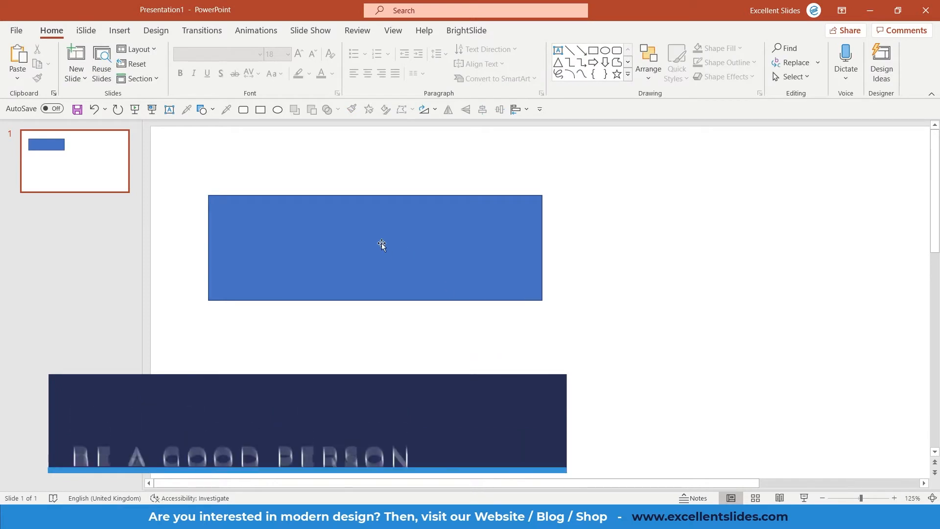
mouse_move(396, 251)
left_mouse_down()
mouse_move(461, 251)
mouse_move(467, 241)
left_mouse_up()
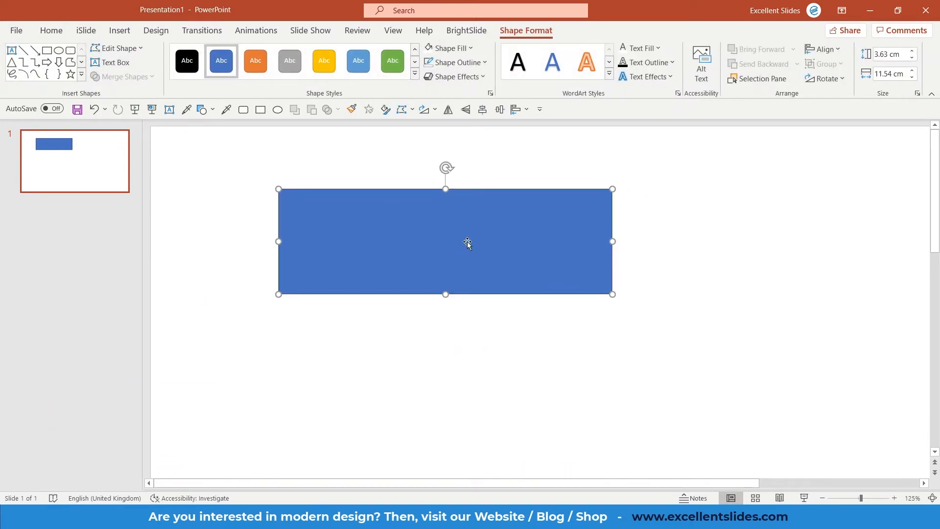
left_click(481, 303)
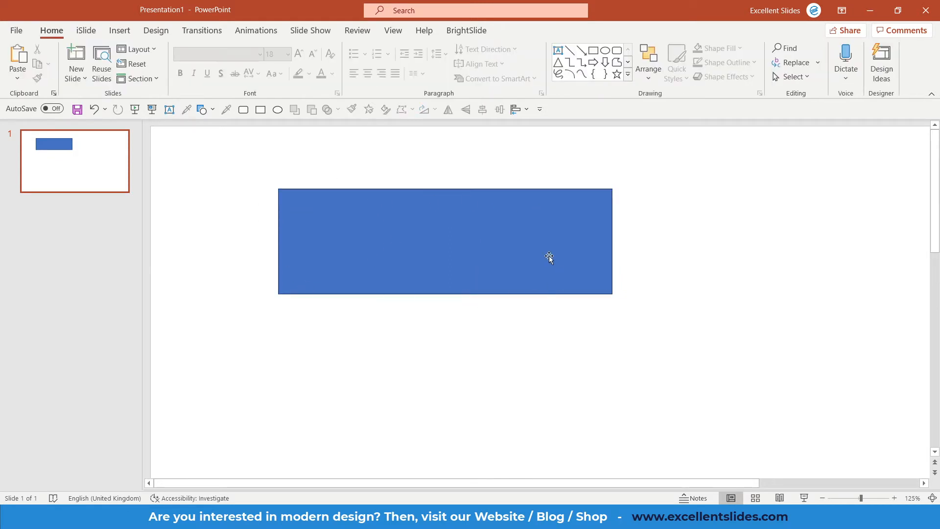
Step: Draw a large triangle overlapping the rectangle as a trial shape
left_click(120, 31)
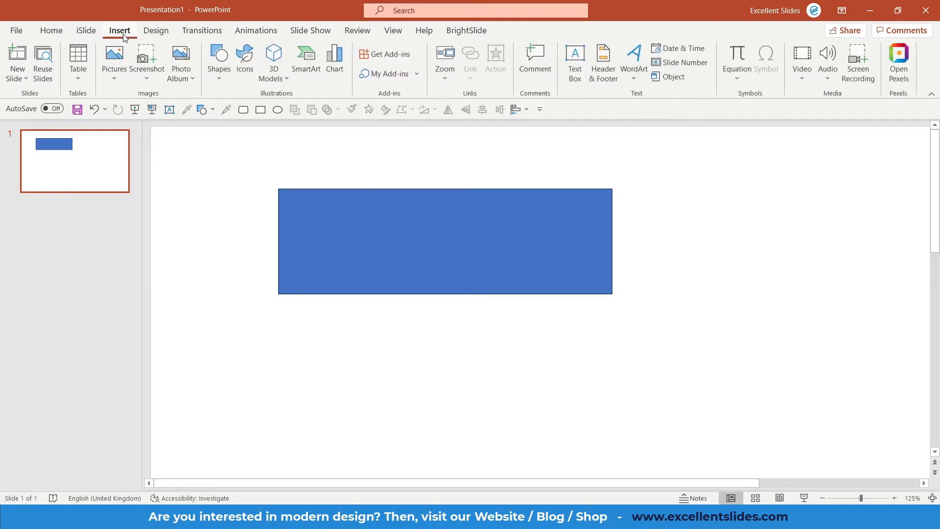
left_click(219, 68)
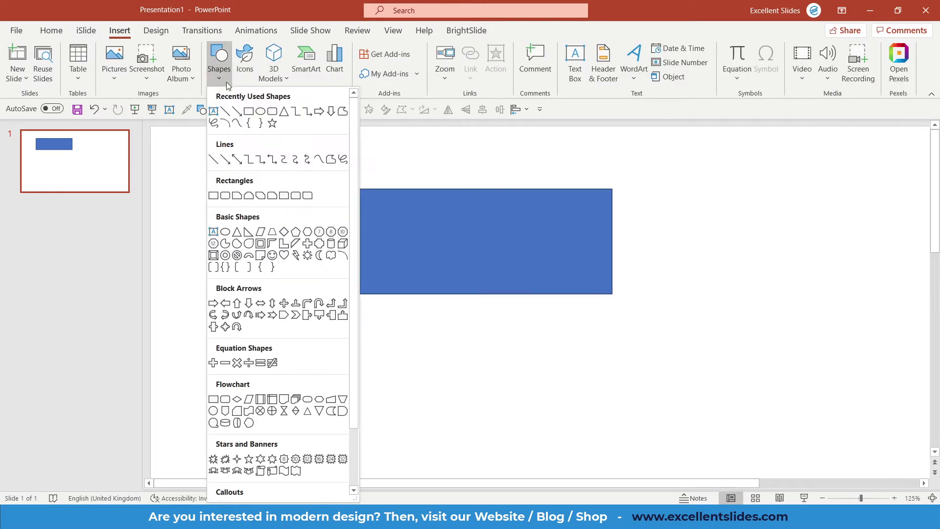
left_click(286, 111)
left_click_drag(549, 442, 850, 215)
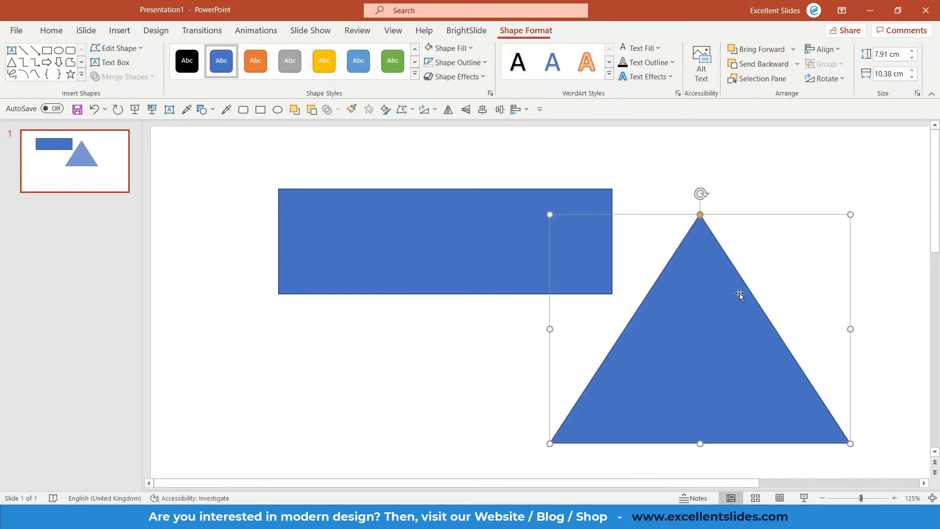
scroll(654, 275, "down", 1)
scroll(616, 255, "up", 1)
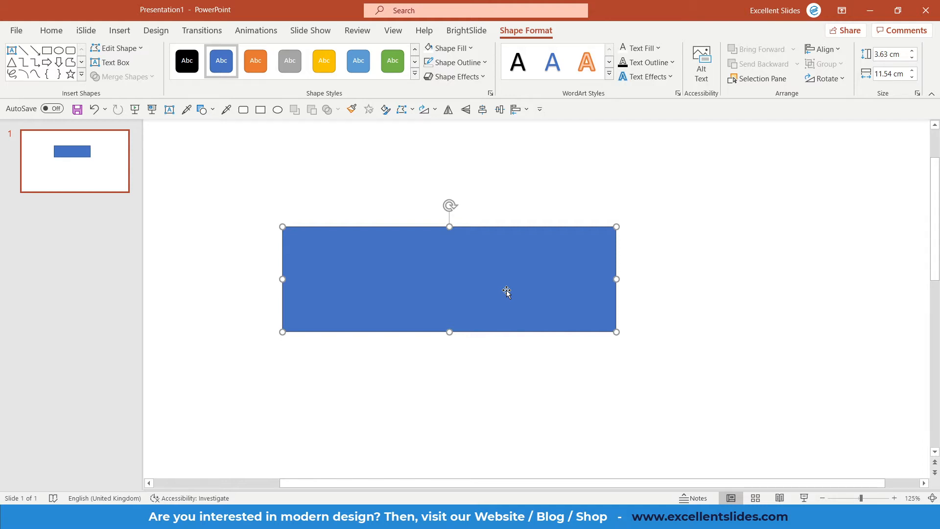
scroll(505, 290, "down", 3)
scroll(447, 274, "up", 1)
scroll(516, 298, "up", 3)
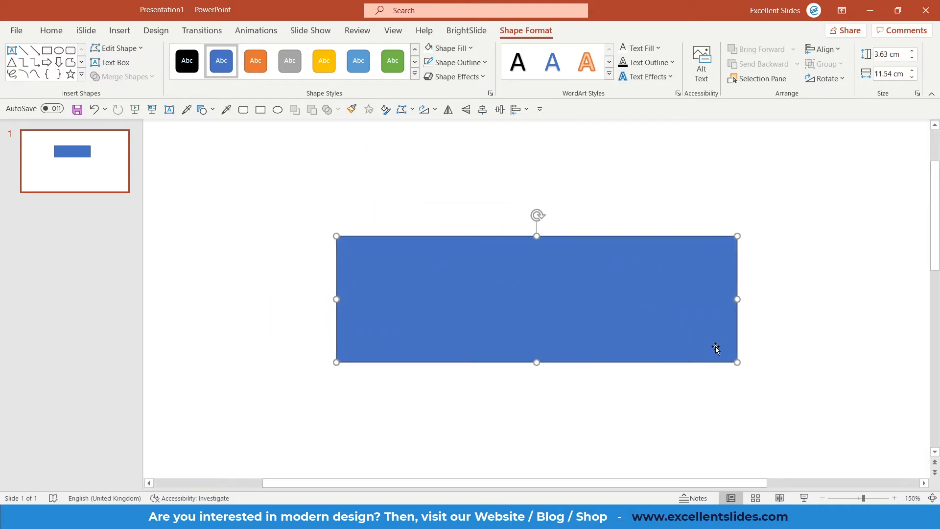
Step: Resize the rectangle into a square, move it up-left and fill it black
left_click_drag(734, 359, 508, 399)
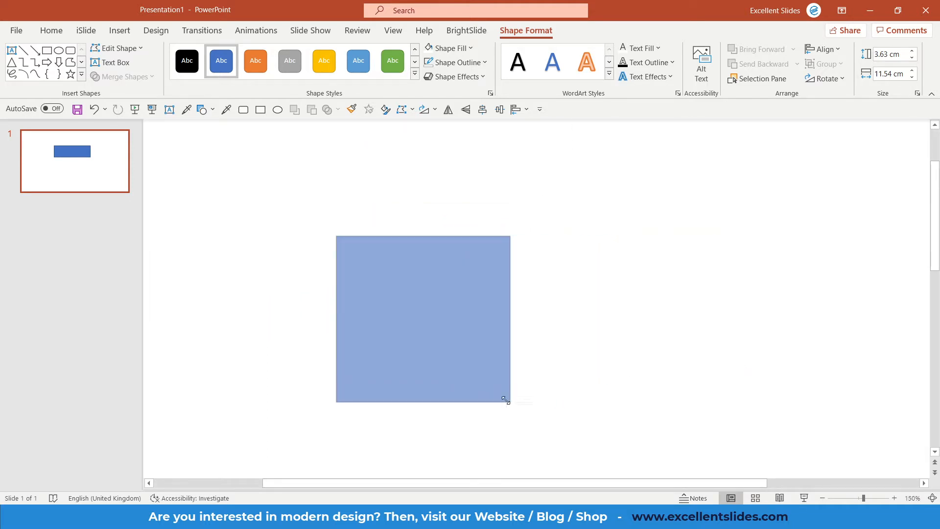
mouse_move(449, 375)
left_mouse_down()
mouse_move(427, 327)
mouse_move(430, 347)
left_mouse_up()
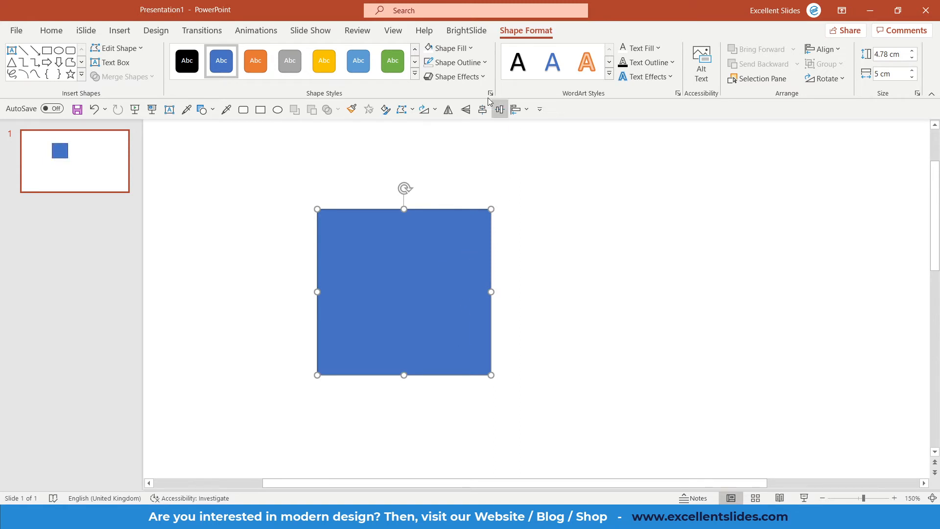
left_click(470, 49)
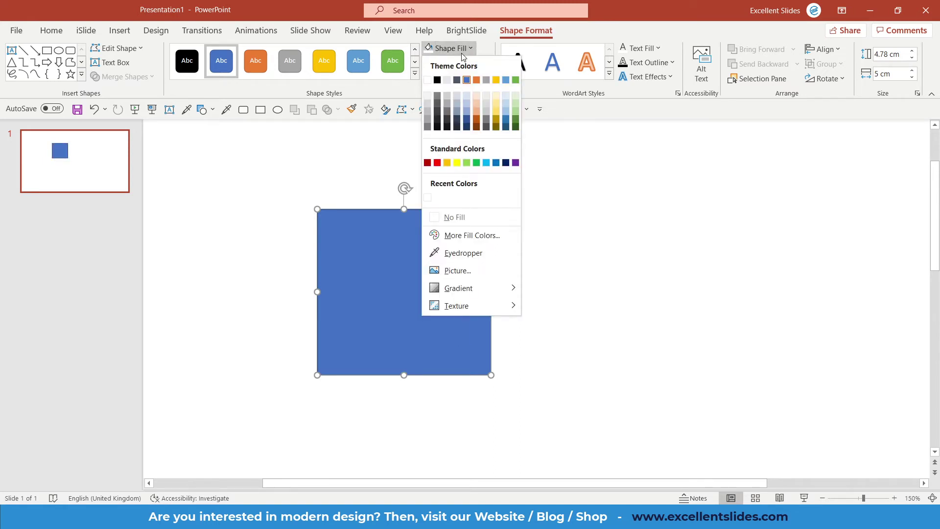
left_click(437, 81)
Step: Give the square a gray outline with 6 pt weight
left_click(484, 63)
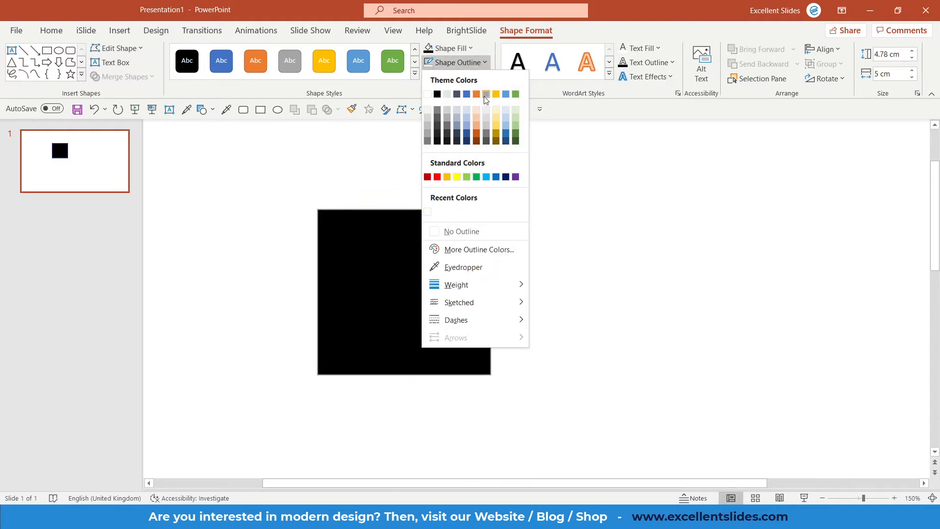
left_click(446, 94)
left_click(484, 63)
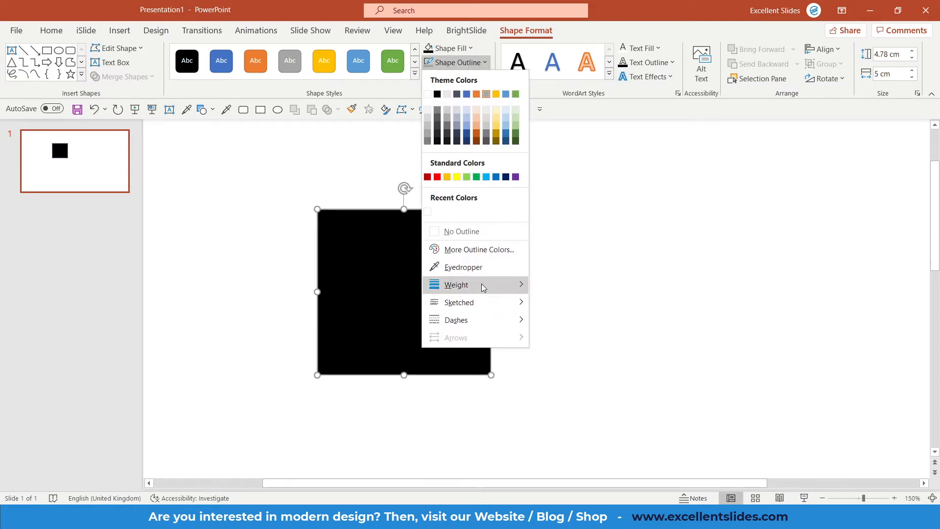
mouse_move(455, 285)
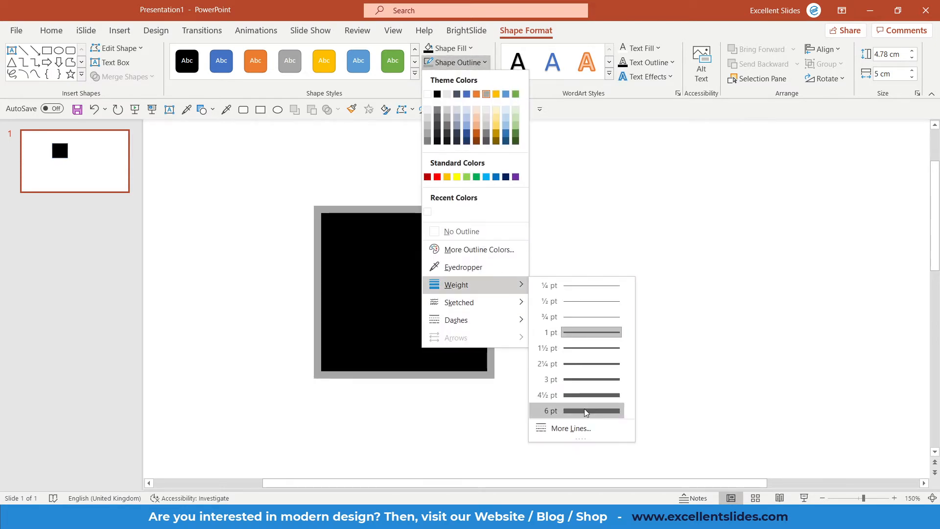
left_click(585, 411)
Step: Move the black square toward the slide's upper left
left_click_drag(397, 282, 442, 263)
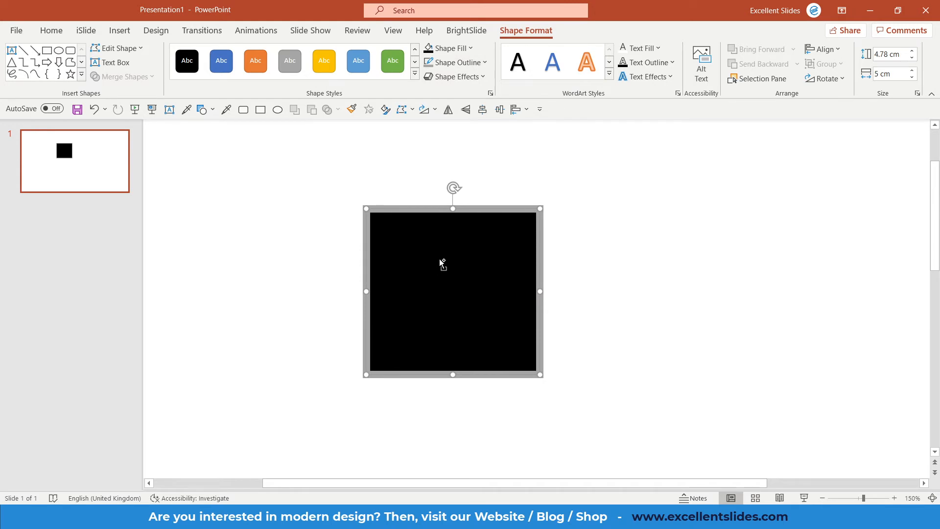
scroll(441, 263, "down", 3)
left_click(654, 276)
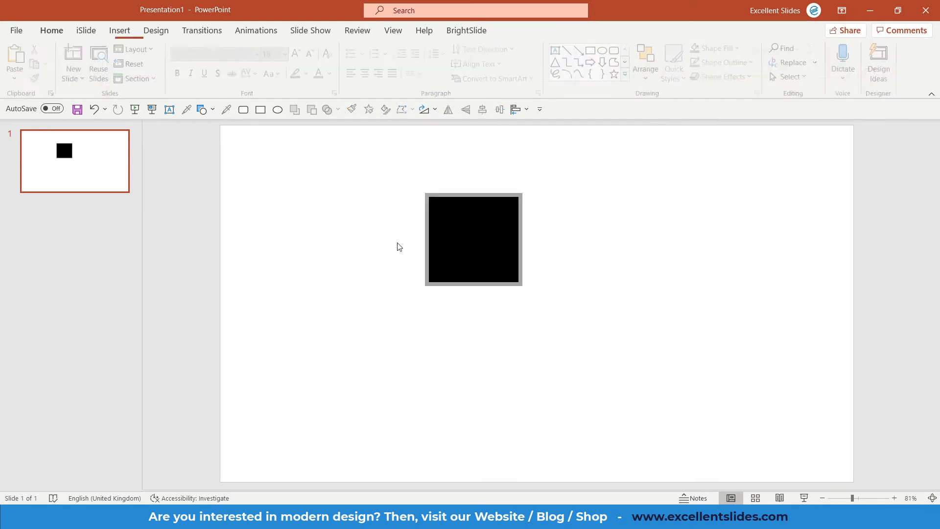
left_click_drag(490, 257, 420, 223)
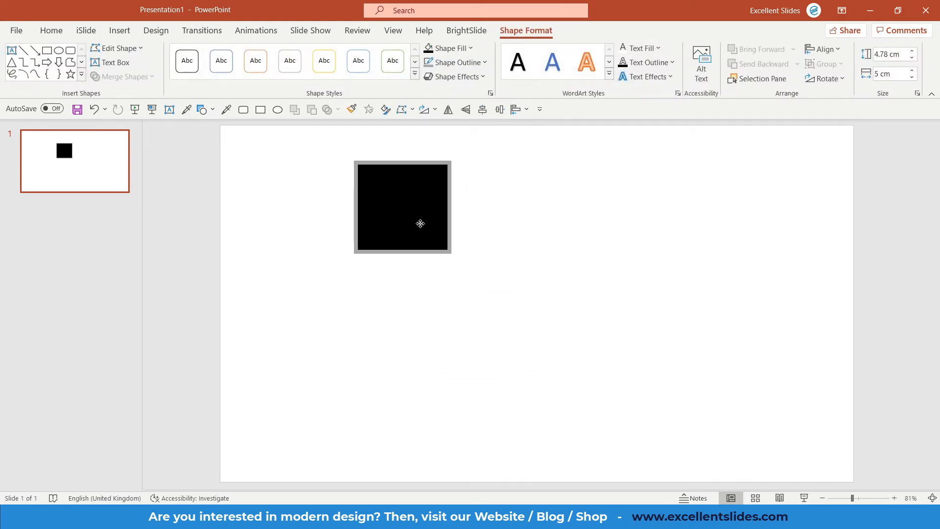
Step: Draw a blue triangle on the slide, then delete it again
left_click(119, 30)
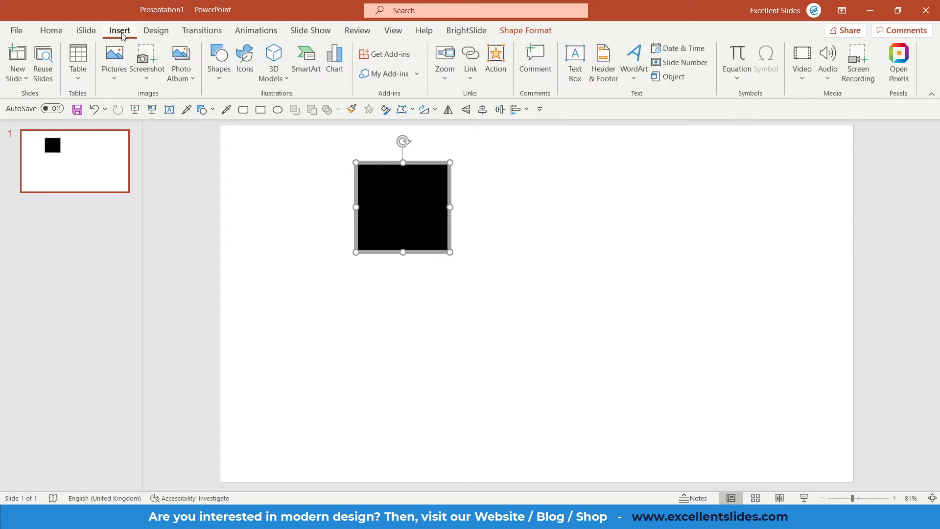
left_click(219, 63)
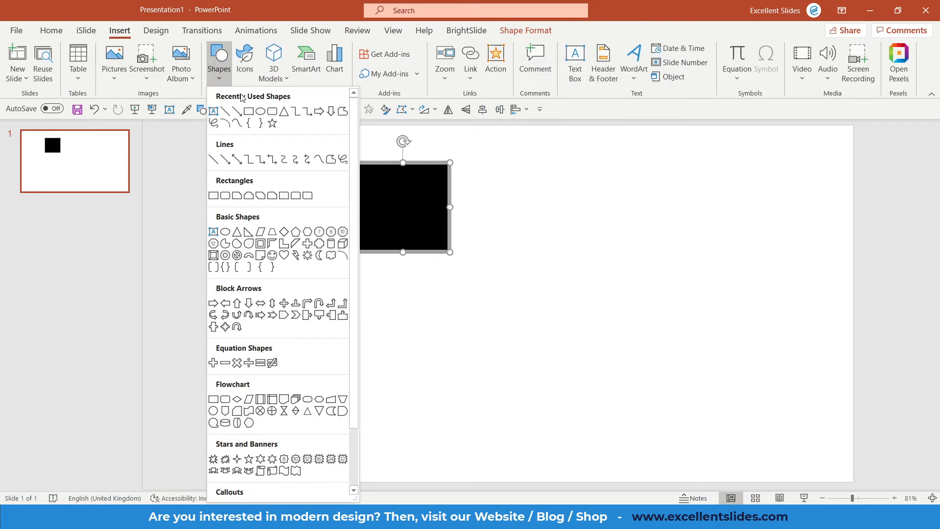
left_click(284, 112)
left_click_drag(603, 207, 780, 376)
mouse_move(716, 352)
left_mouse_down()
mouse_move(685, 301)
mouse_move(695, 312)
left_mouse_up()
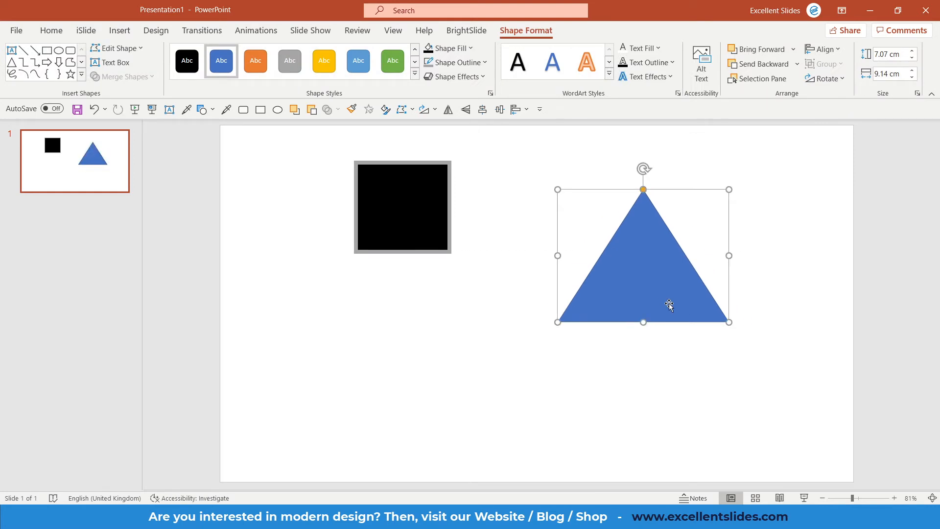
key("Delete")
Step: Set the black gray-outlined square's formatting as the default shape style
mouse_move(379, 229)
left_mouse_down()
mouse_move(317, 222)
mouse_move(323, 217)
left_mouse_up()
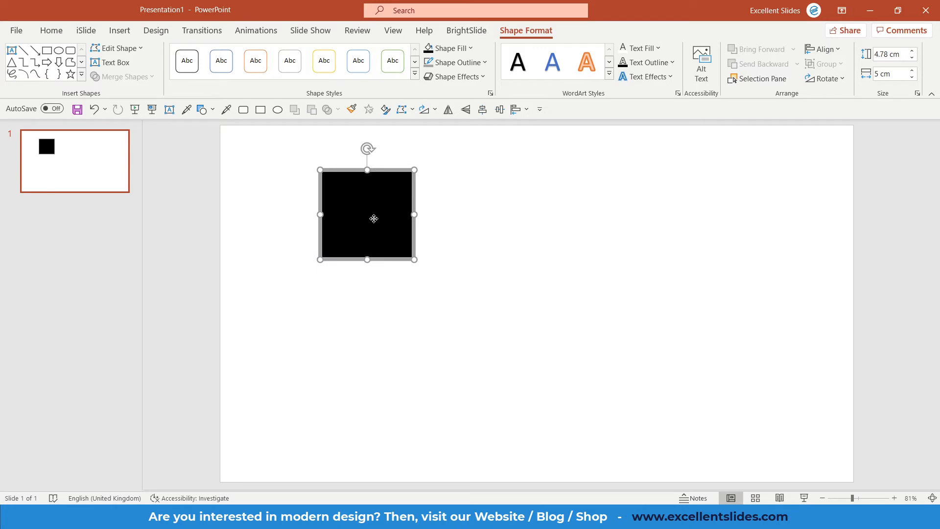
right_click(373, 219)
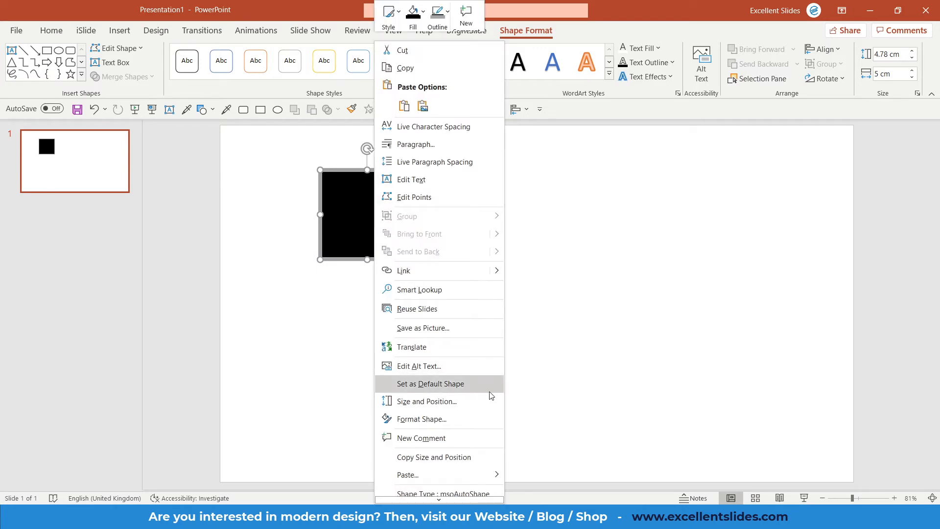
left_click(463, 387)
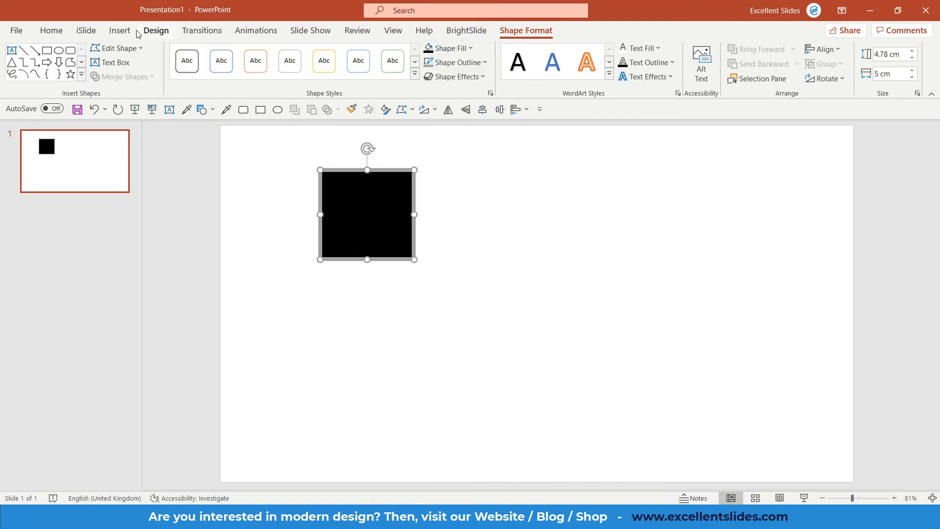
left_click(121, 30)
Step: Draw a test hexagon in the new default style, adjust it, then delete it
left_click(219, 70)
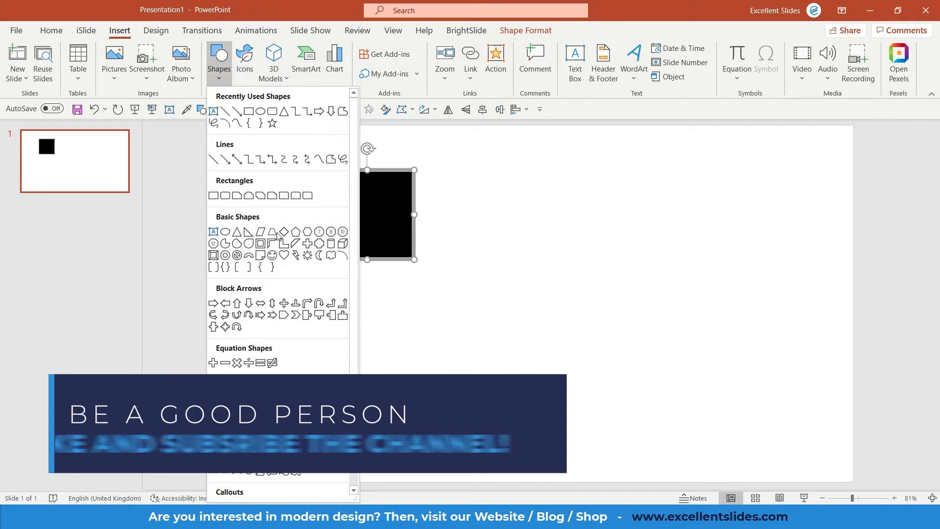
left_click(313, 239)
left_click_drag(556, 197, 719, 321)
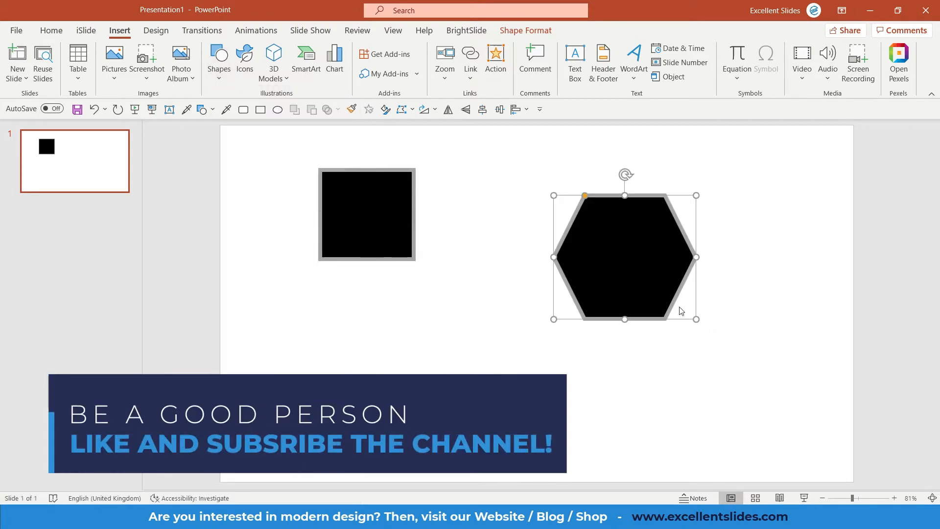
left_click_drag(636, 297, 656, 271)
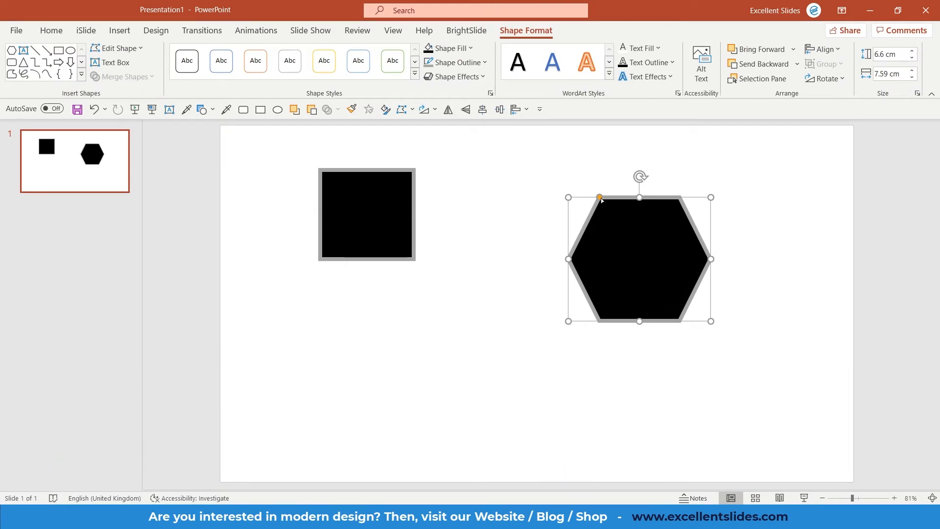
mouse_move(601, 198)
left_mouse_down()
mouse_move(619, 204)
mouse_move(611, 198)
left_mouse_up()
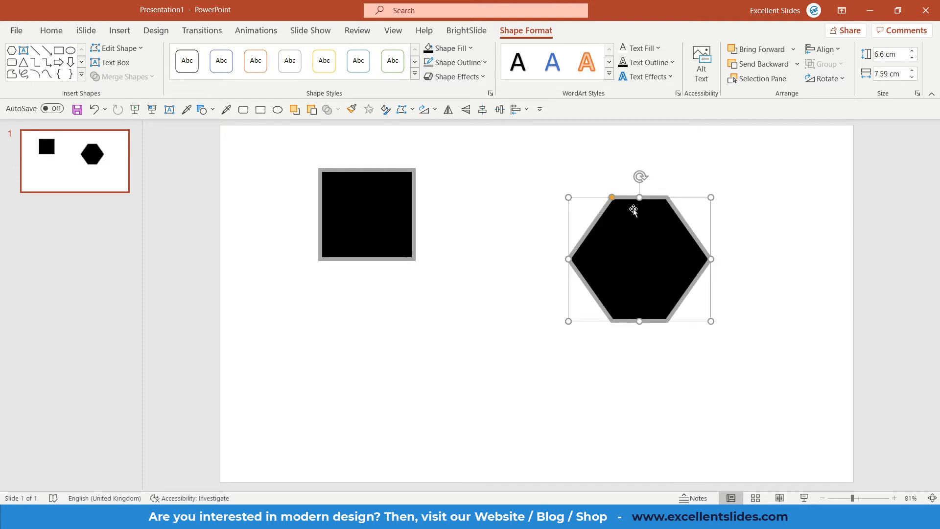
key("Delete")
Step: Place the square near the slide's top-left corner
mouse_move(353, 243)
left_mouse_down()
mouse_move(286, 209)
mouse_move(267, 210)
mouse_move(329, 217)
left_mouse_up()
scroll(294, 206, "up", 1)
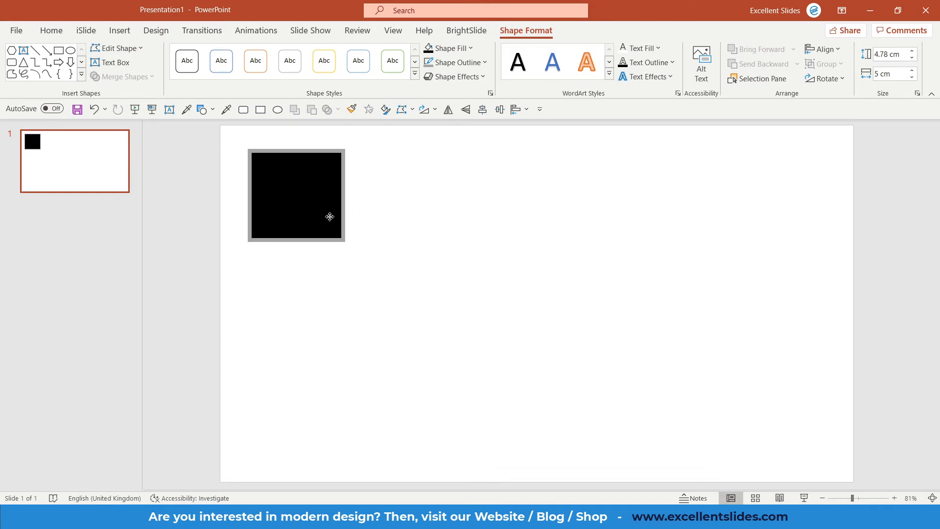
left_click_drag(329, 217, 316, 208)
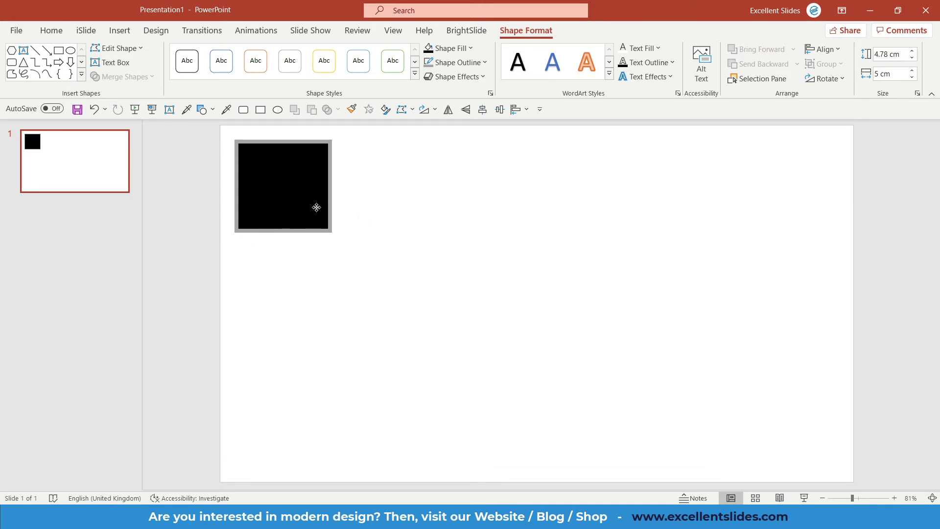
left_click(452, 212)
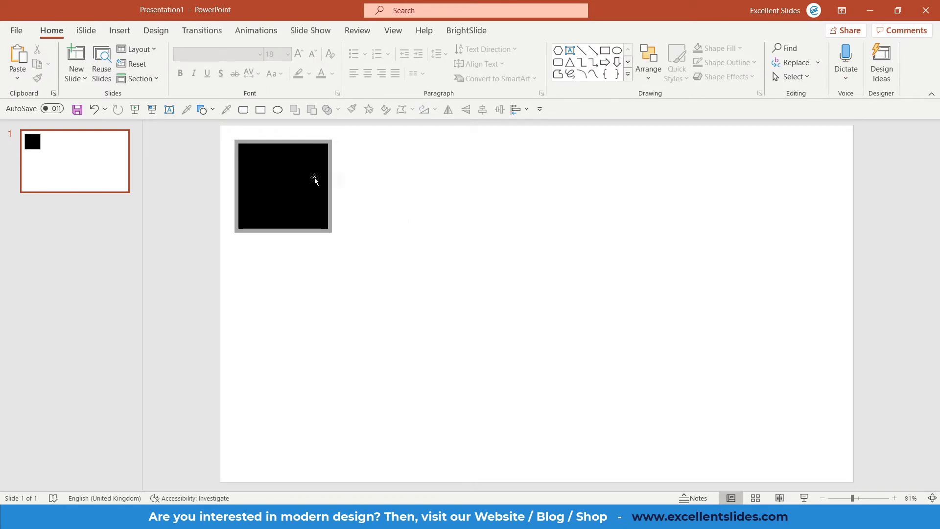
Step: Draw a text box with text to the right of the square and move it lower
left_click(169, 110)
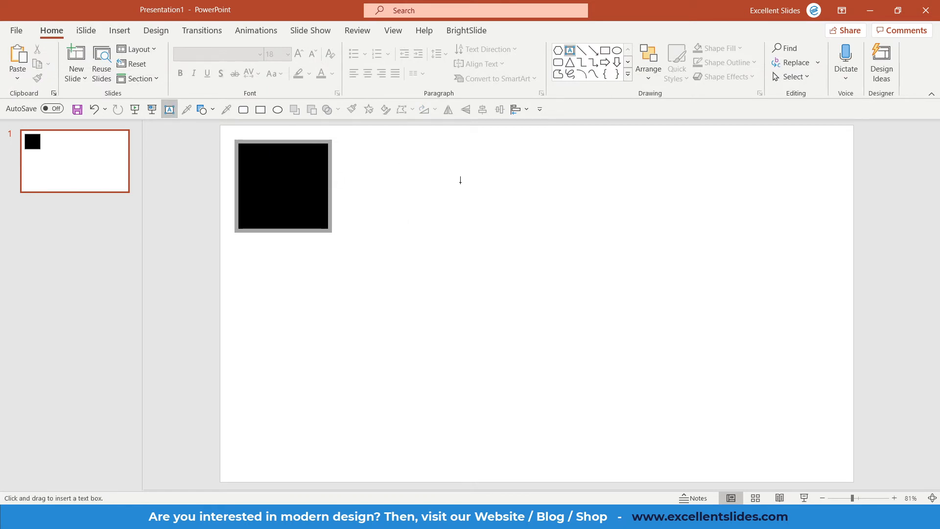
left_click(460, 181)
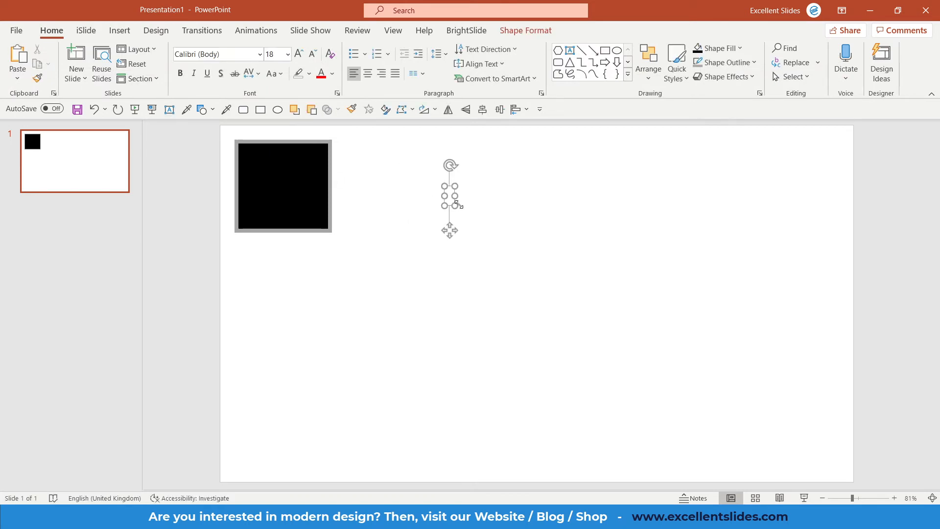
left_click_drag(444, 186, 655, 272)
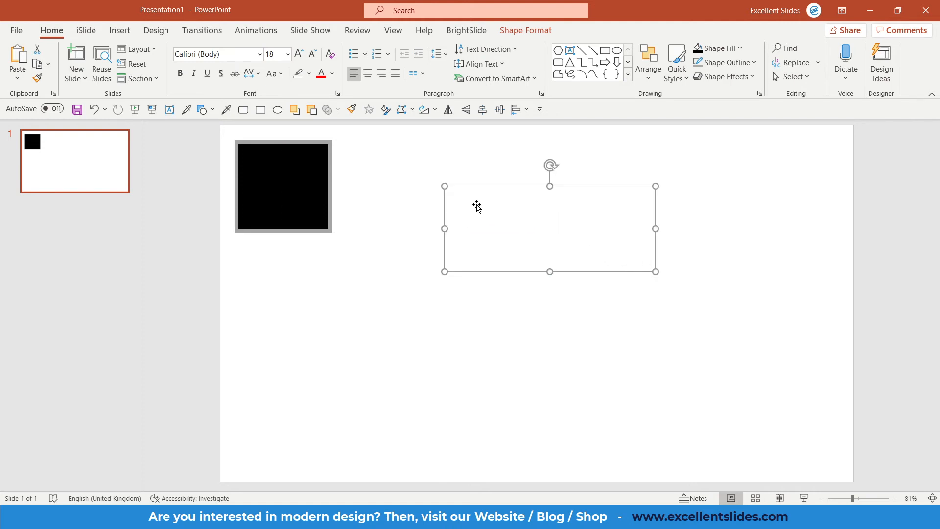
type("sfljalfkasjfklkasfjakfkasjflsafakl")
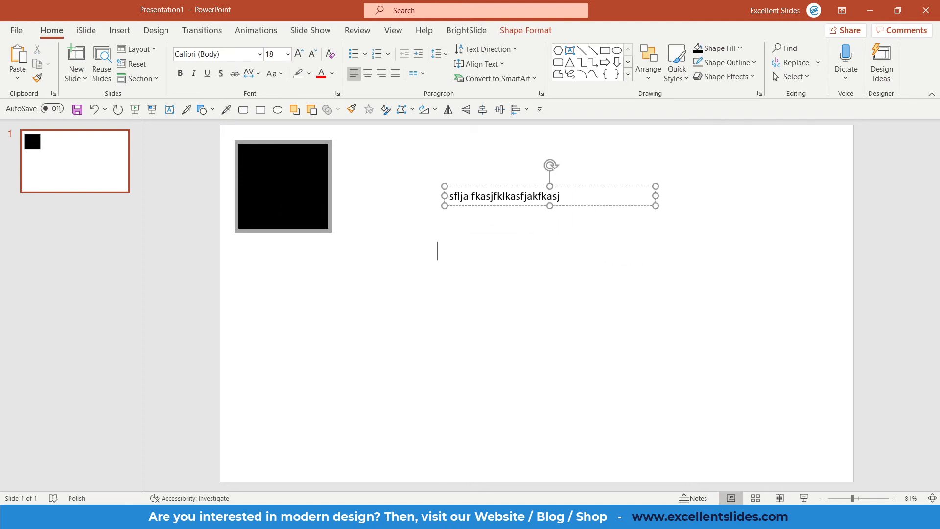
left_click(603, 213)
mouse_move(588, 221)
left_mouse_down()
mouse_move(591, 239)
mouse_move(578, 236)
left_mouse_up()
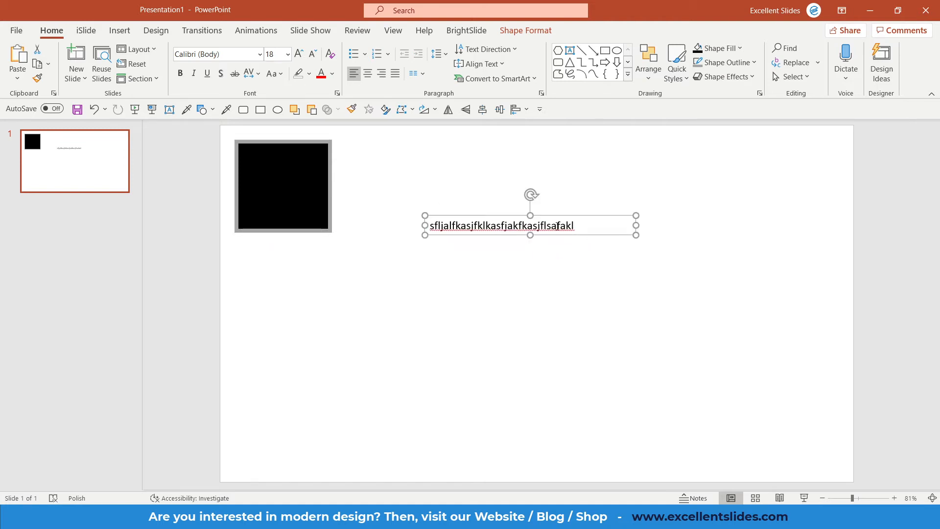
Step: Set the text to bold Montserrat at 40 pt and nudge the box up-left
left_click(261, 53)
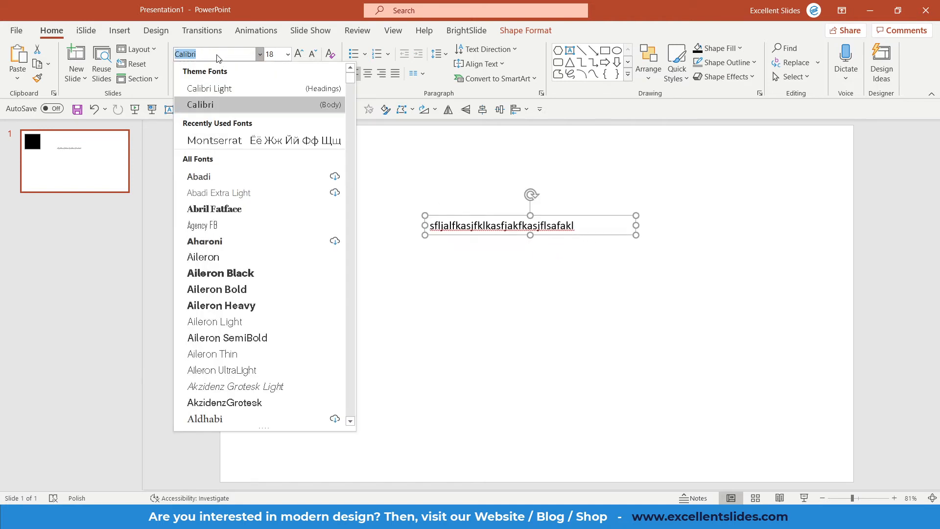
left_click(213, 54)
type("Montserrat")
key("Return")
key("Return")
key("ctrl+b")
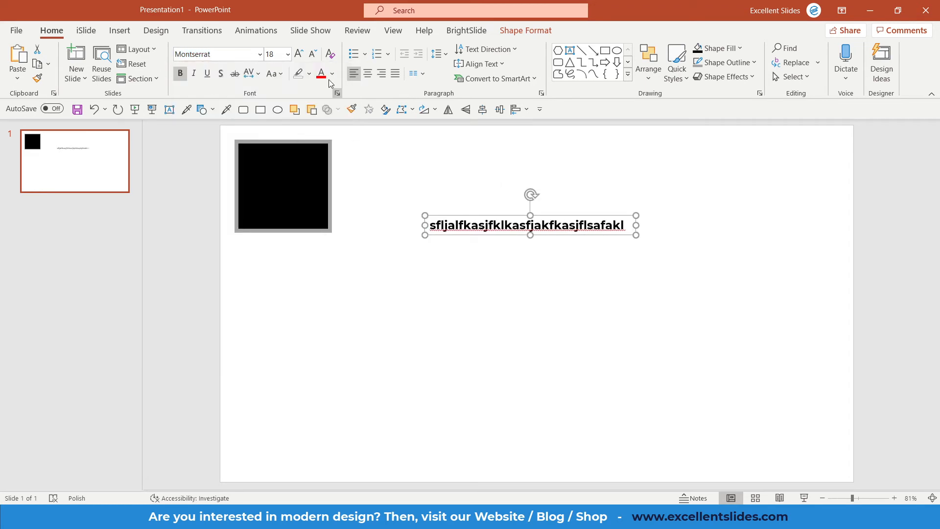
left_click(270, 54)
type("40")
key("Return")
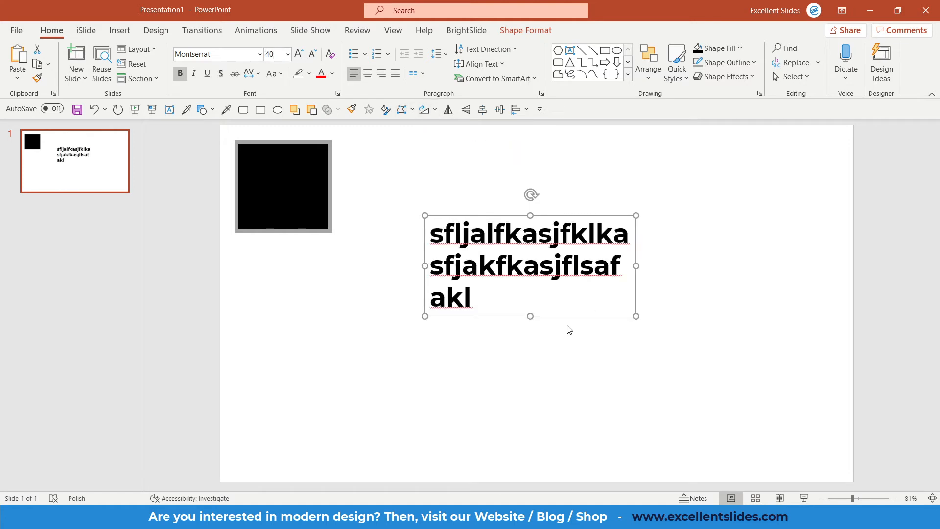
mouse_move(560, 316)
left_mouse_down()
mouse_move(561, 296)
mouse_move(545, 300)
left_mouse_up()
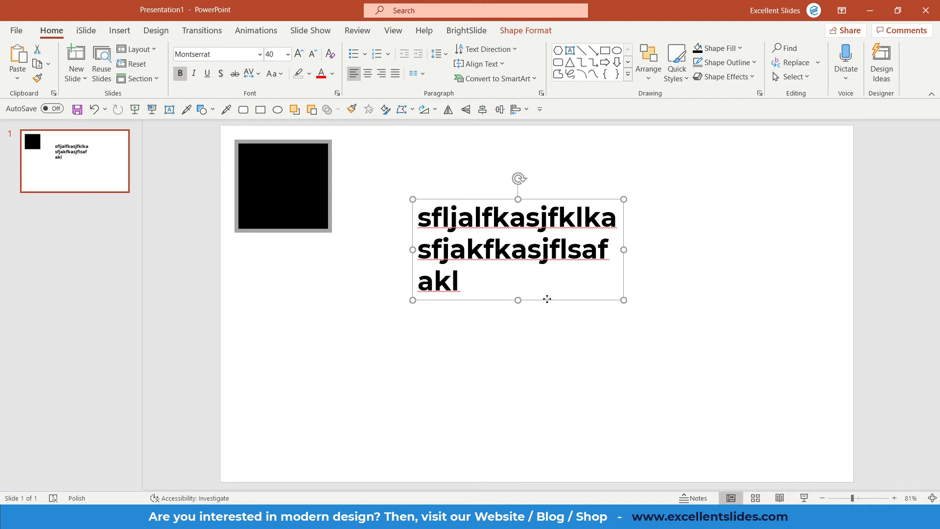
Step: Set the bold Montserrat 40 pt text box as the default text box style
right_click(548, 301)
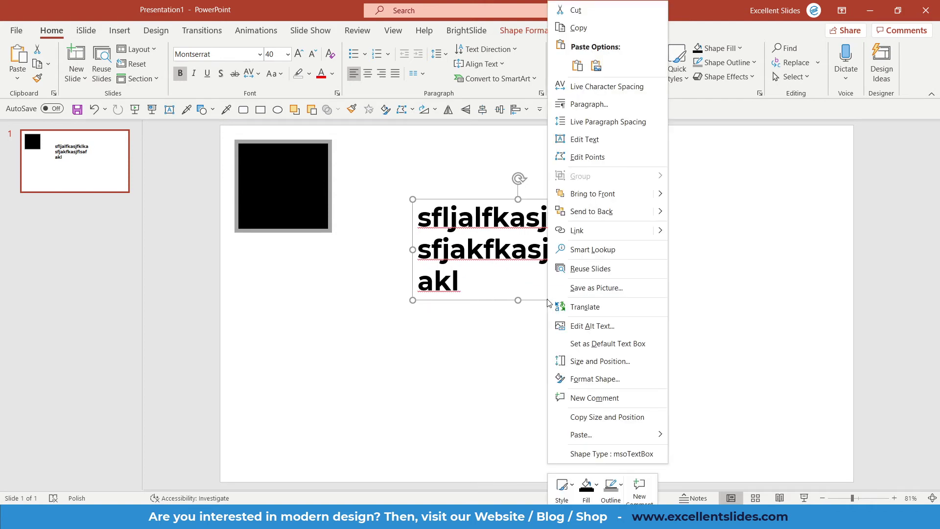
left_click(624, 344)
left_click(120, 30)
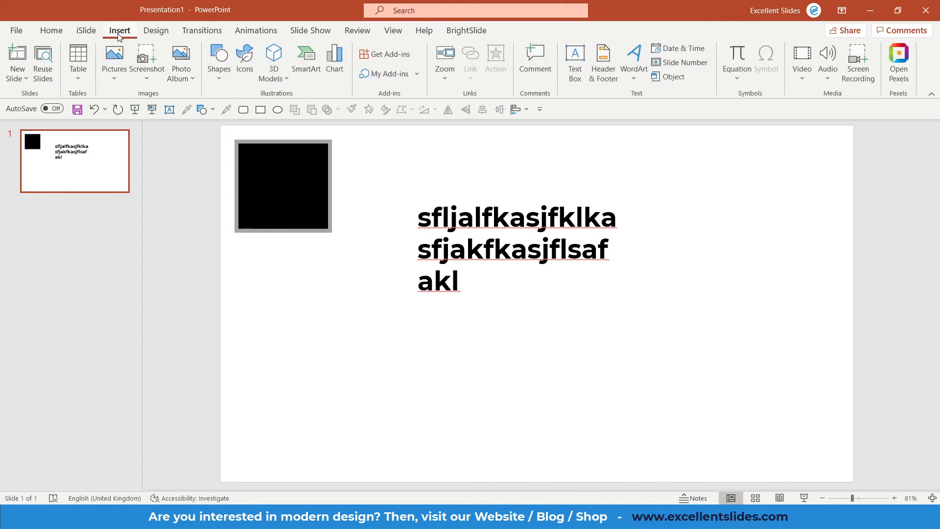
left_click(575, 68)
Step: Draw a test text box in the lower left, then delete it again
left_click_drag(263, 353, 574, 423)
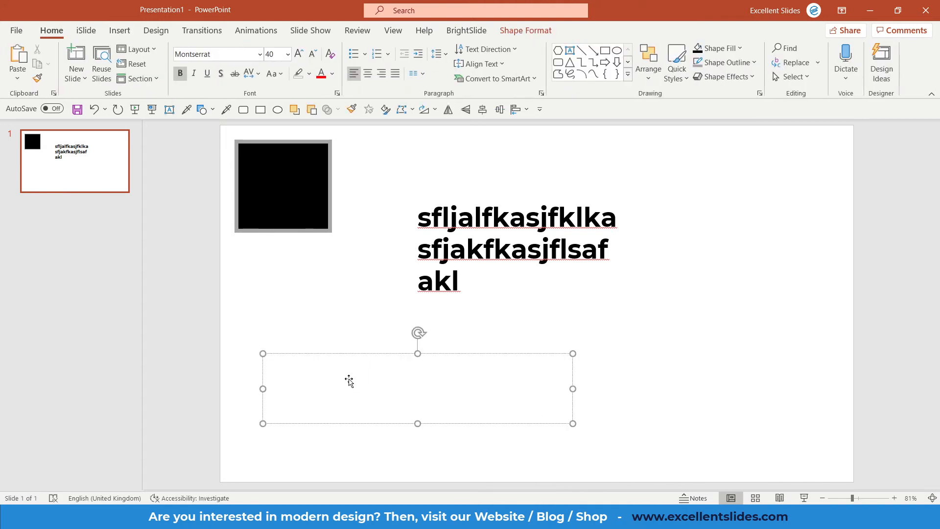
type("skafnaslfkas")
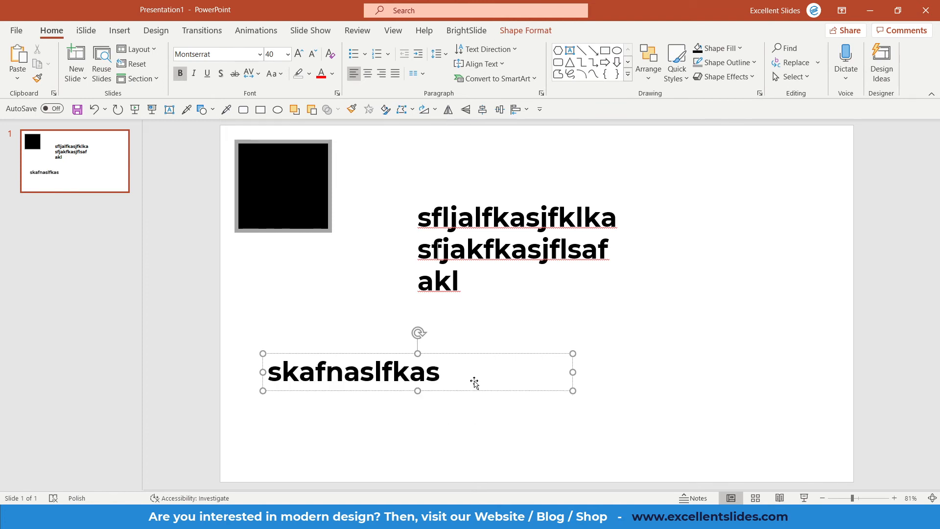
left_click_drag(474, 385, 514, 388)
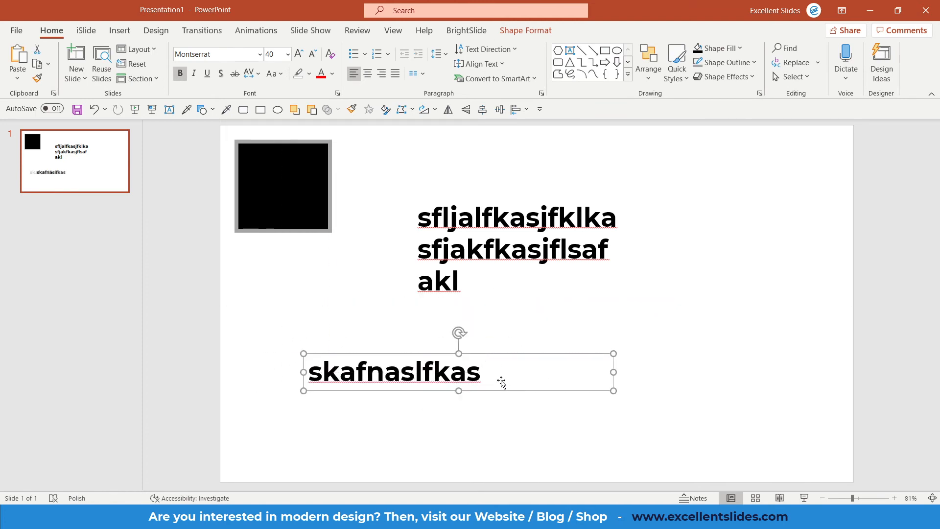
key("Delete")
left_click(514, 250)
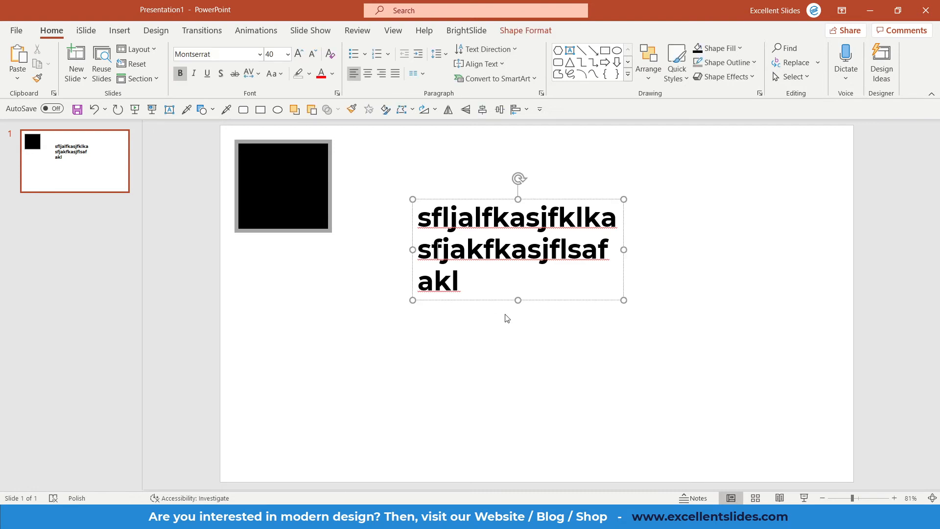
Step: Move the text box up-left and draw a straight line below the black square
left_click_drag(480, 300, 439, 242)
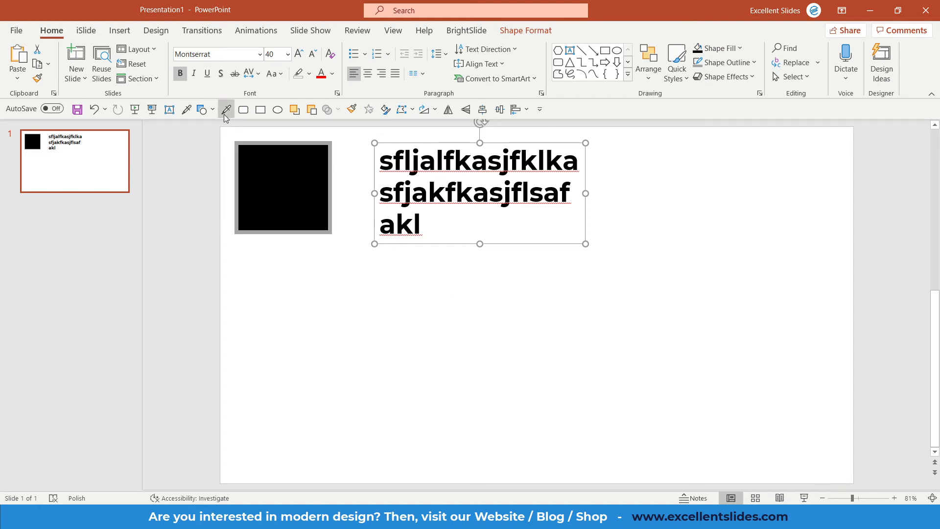
left_click(120, 30)
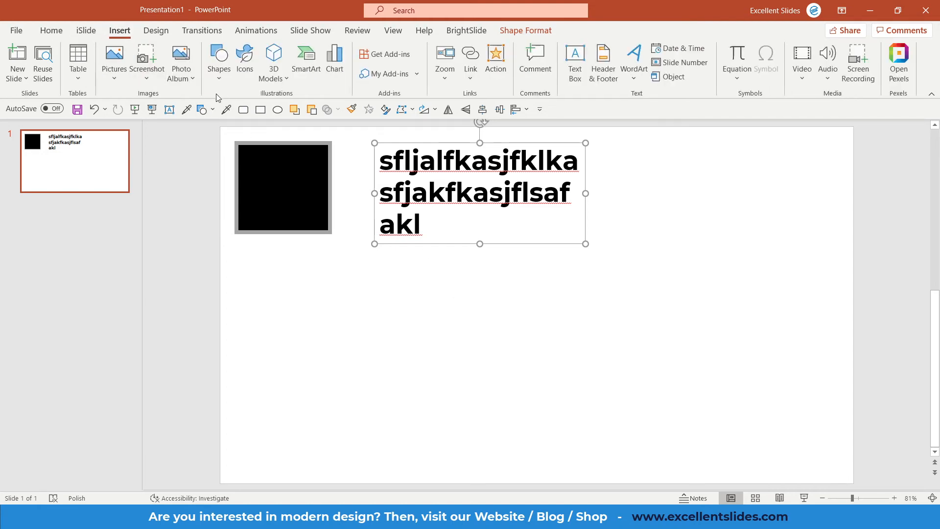
left_click(219, 66)
left_click(213, 159)
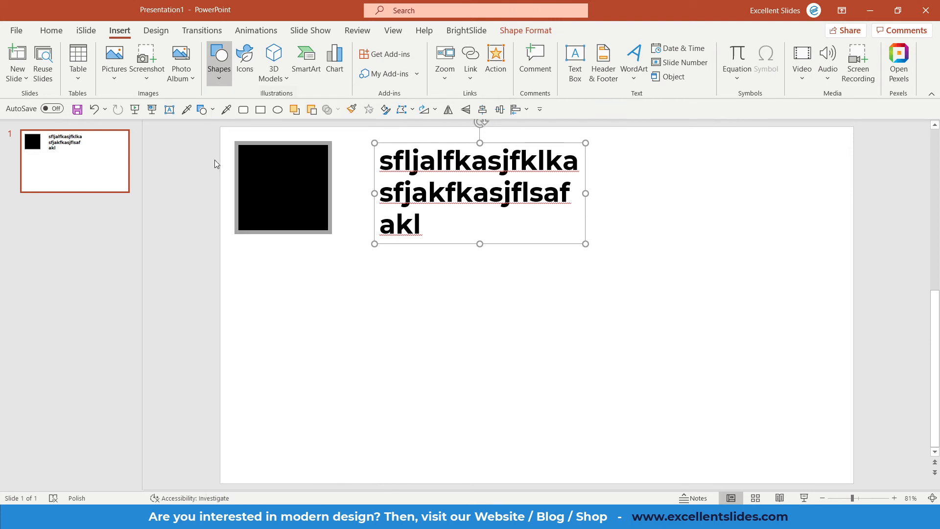
left_click_drag(263, 328, 417, 335)
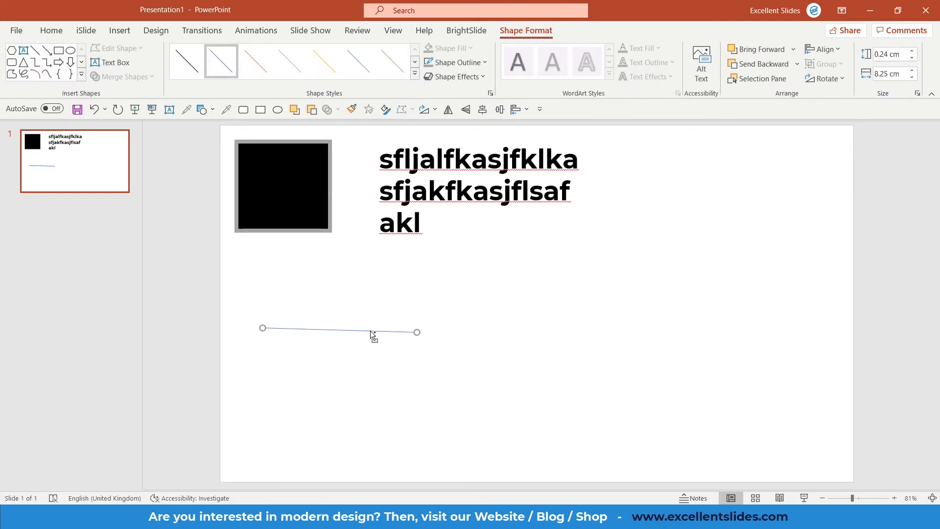
scroll(373, 333, "up", 5, "ctrl")
scroll(353, 328, "up", 3, "ctrl")
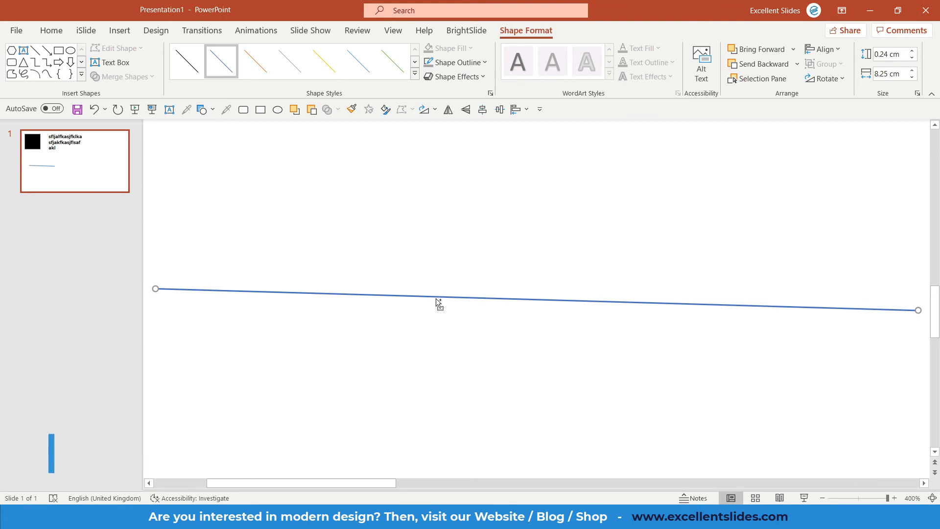
scroll(435, 299, "down", 5, "ctrl")
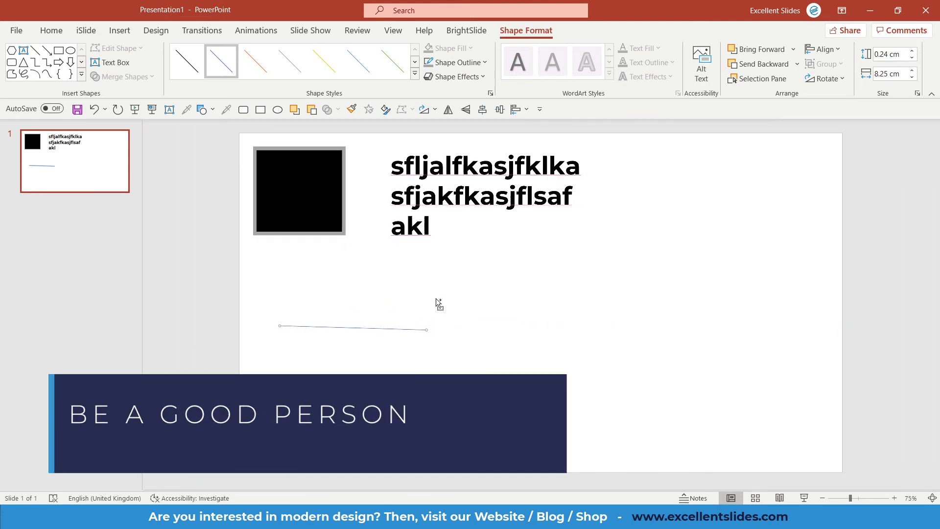
Step: Nudge the new line up-right and shift the square down a little
left_click(426, 328)
scroll(436, 298, "up", 1, "ctrl")
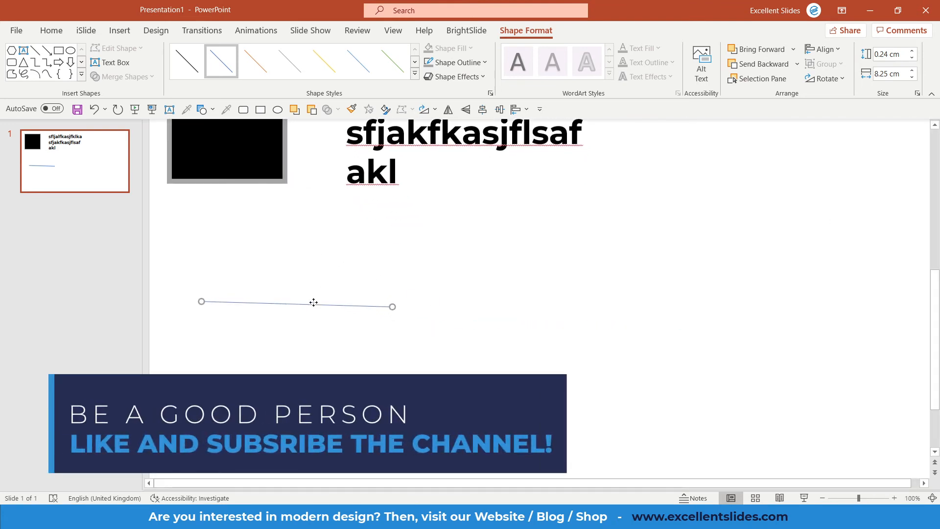
left_click_drag(312, 301, 351, 297)
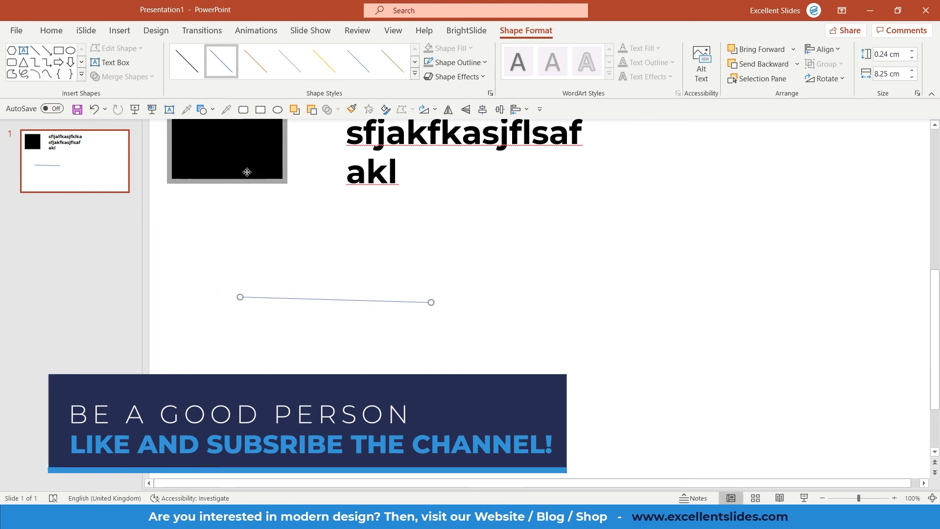
left_click_drag(228, 151, 249, 203)
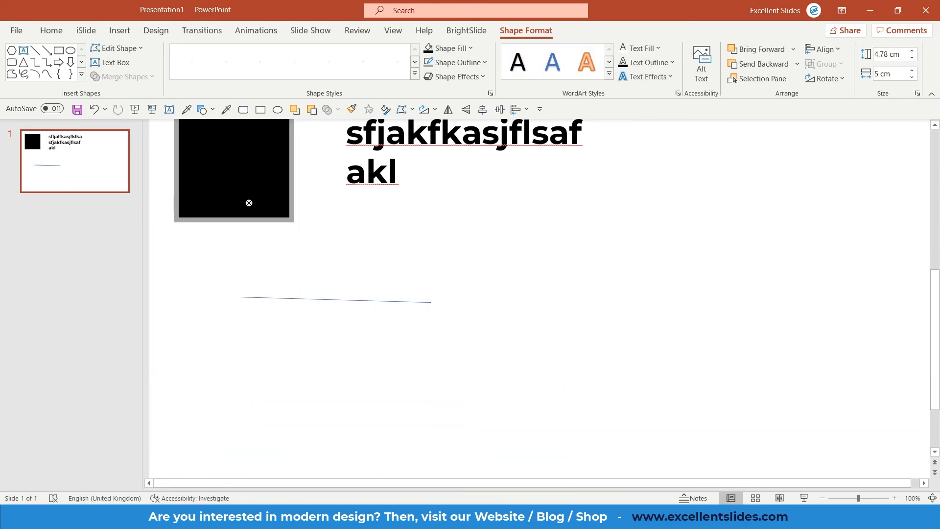
Step: Copy the square's thick gray outline formatting onto the thin line with Format Painter
mouse_move(249, 203)
left_mouse_down()
mouse_move(271, 199)
mouse_move(253, 200)
left_mouse_up()
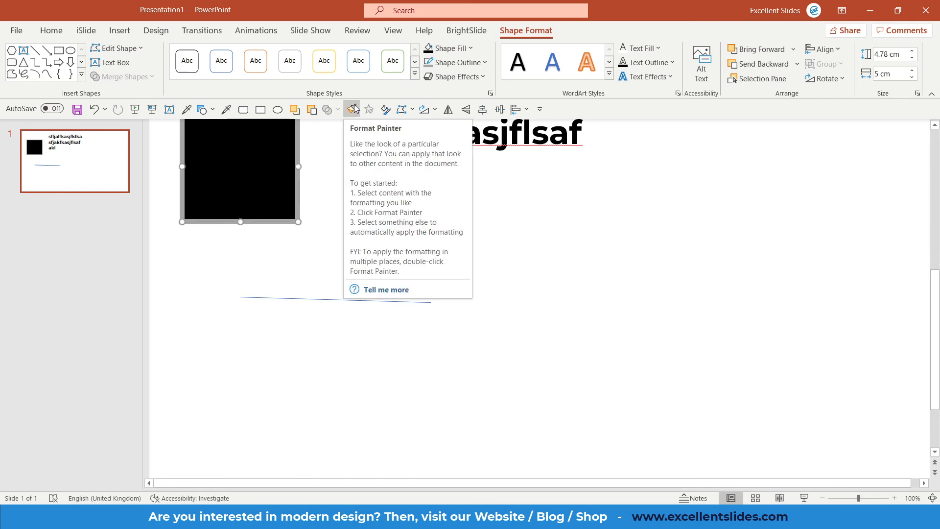
left_click(52, 30)
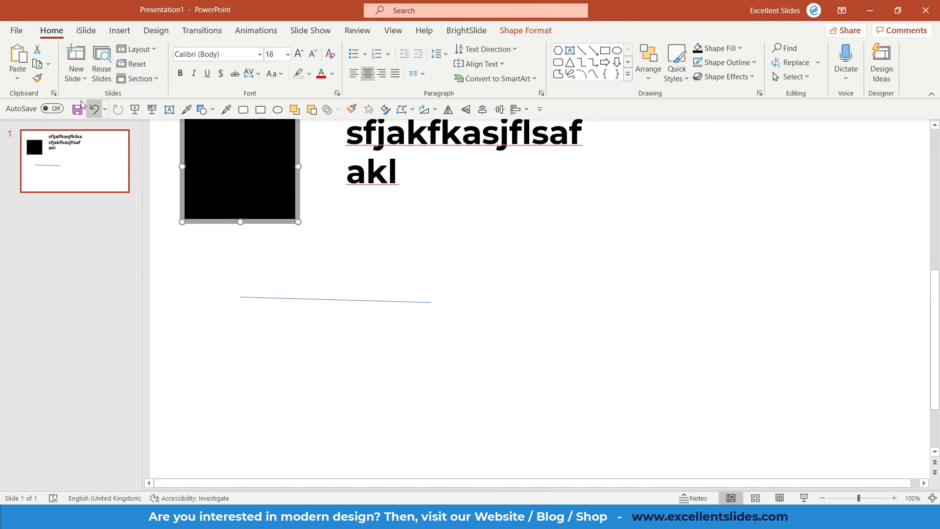
left_click(37, 79)
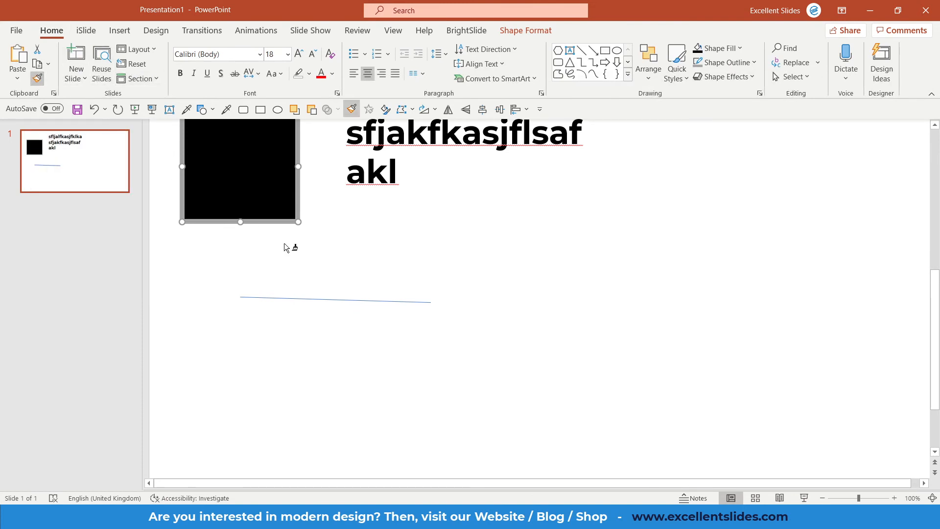
left_click(298, 302)
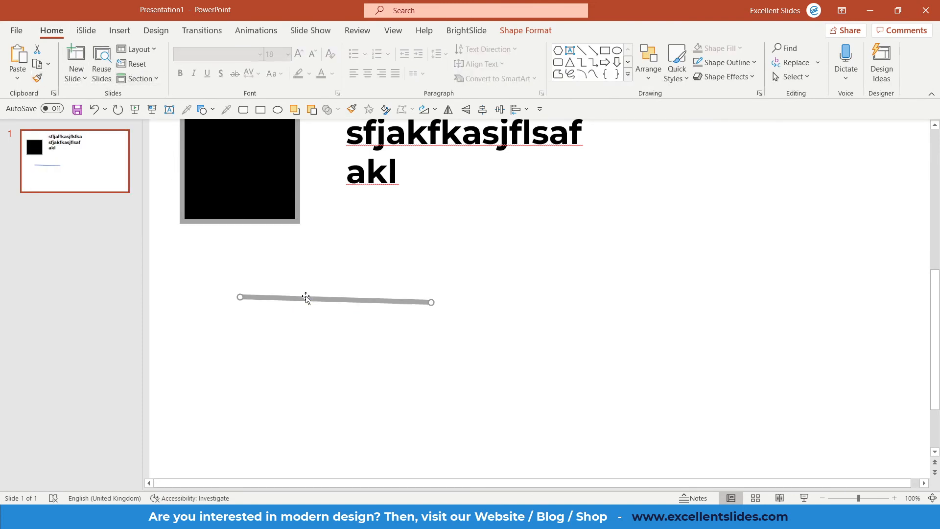
Step: Reposition the thick gray line and the black square on the slide
left_click_drag(305, 298, 403, 293)
scroll(403, 293, "up", 1, "ctrl")
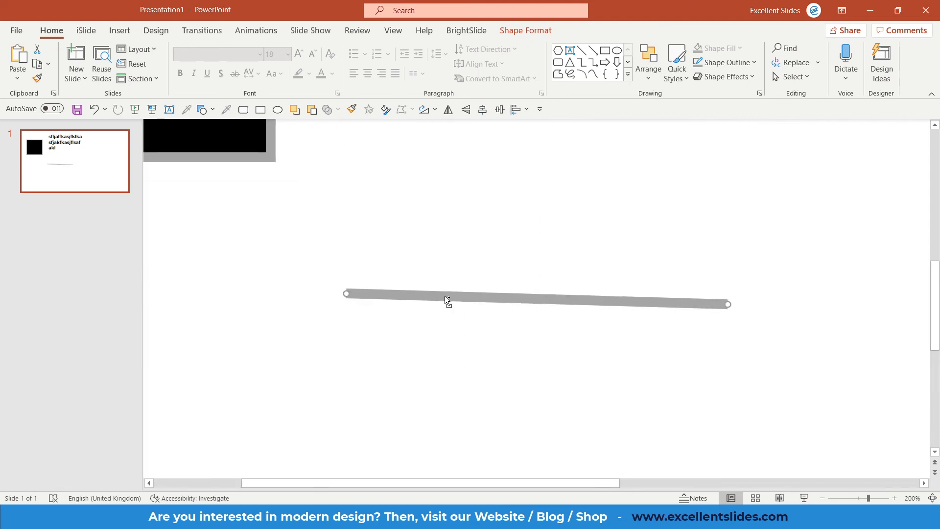
scroll(442, 295, "up", 2)
scroll(448, 295, "up", 2)
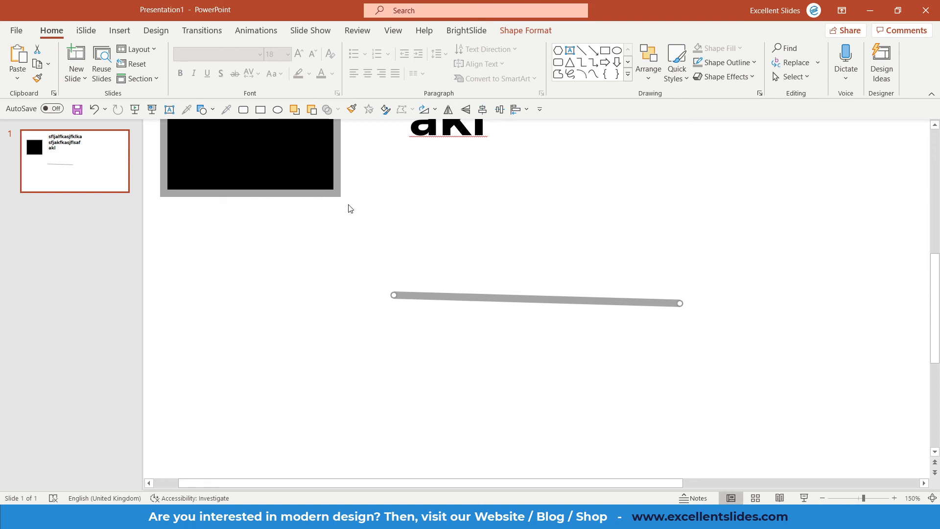
left_click_drag(299, 177, 323, 211)
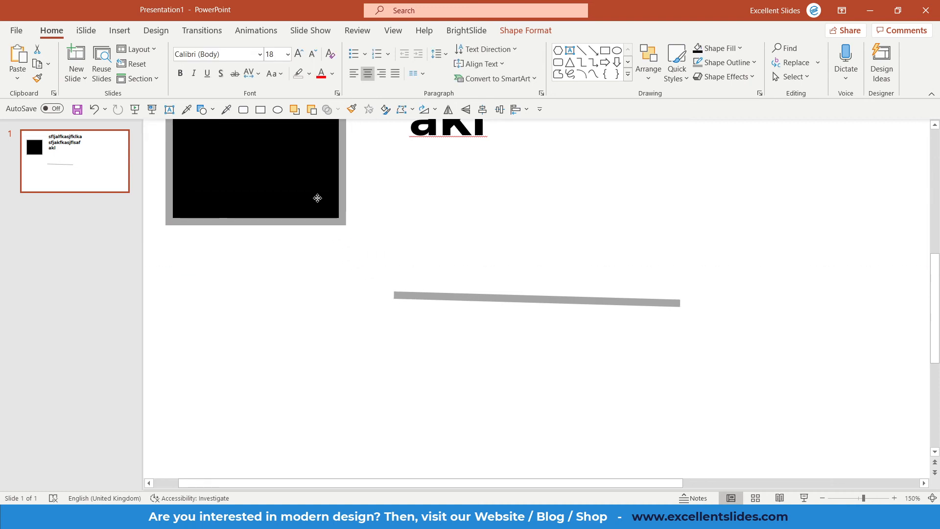
left_click_drag(502, 298, 438, 325)
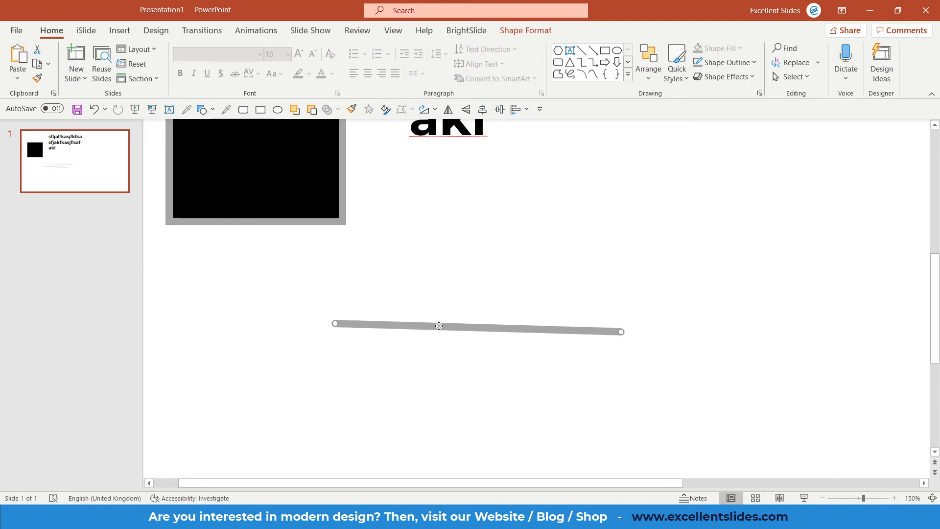
Step: Set the thick gray line as the default style for new lines
right_click(439, 326)
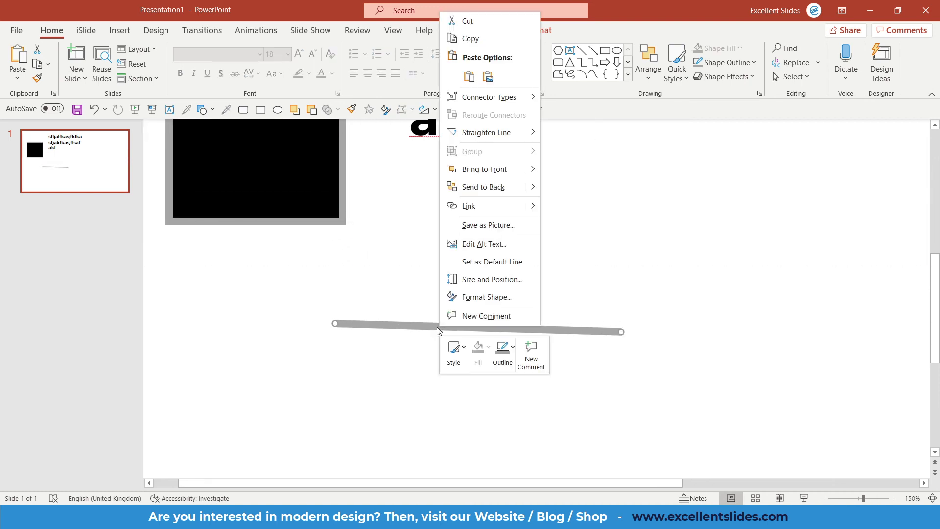
left_click(489, 263)
scroll(497, 258, "down", 3)
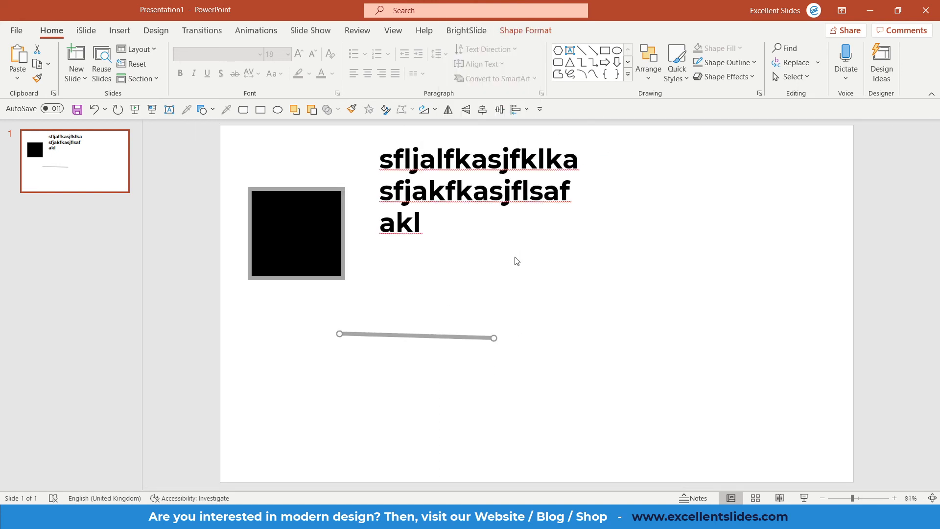
left_click(544, 306)
left_click(85, 29)
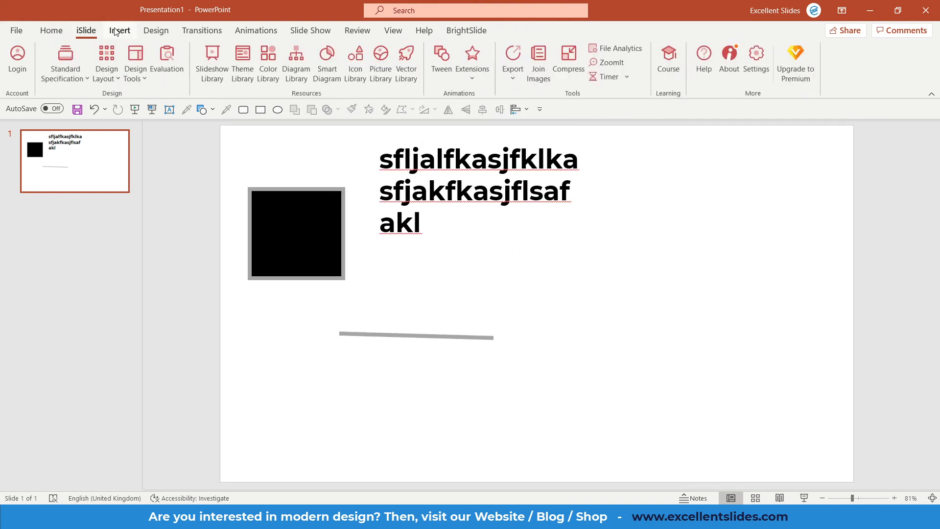
Step: Draw a vertical test line on the right in the new default style
left_click(119, 30)
left_click(217, 69)
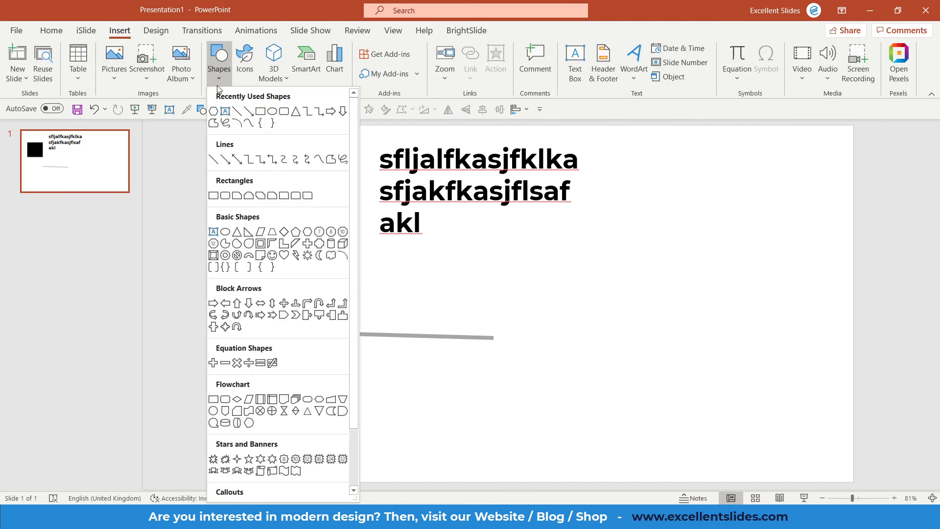
left_click(224, 162)
left_click_drag(707, 203, 705, 346)
left_click(661, 338)
Step: Draw a diagonal test arrow and select the test lines for deletion
left_click(120, 30)
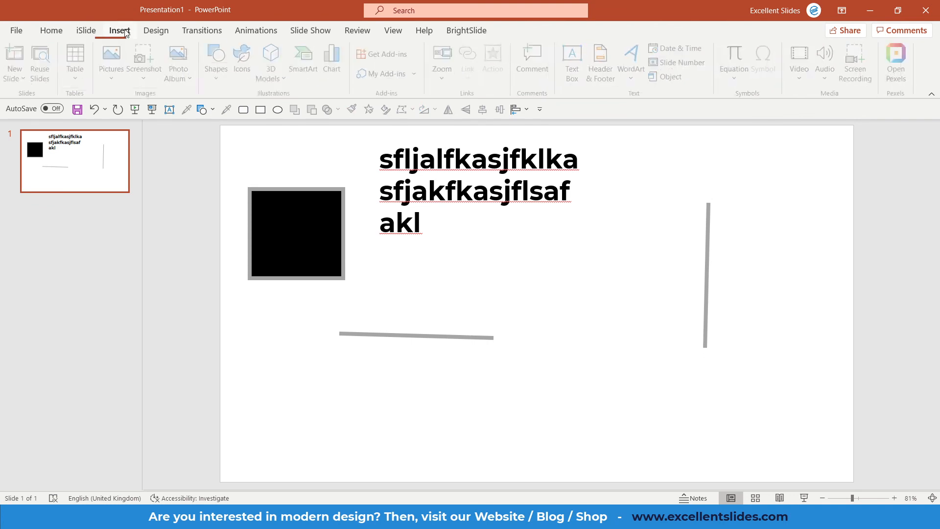
left_click(222, 78)
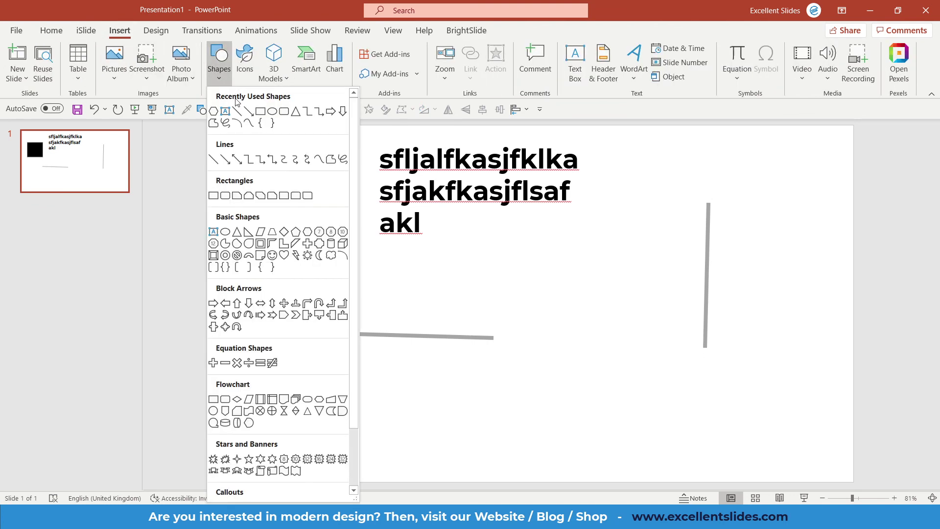
left_click(242, 158)
left_click_drag(581, 312, 684, 443)
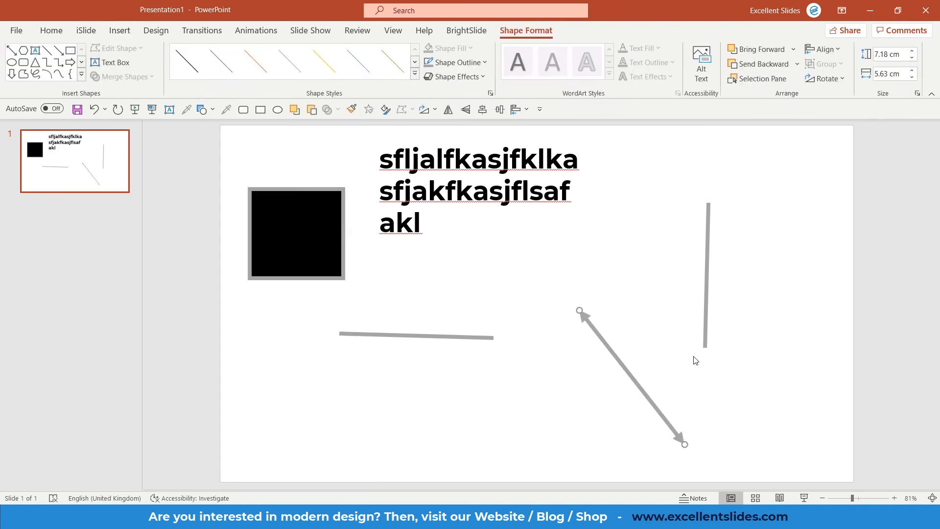
left_click(705, 326, "shift")
left_click(437, 337, "shift")
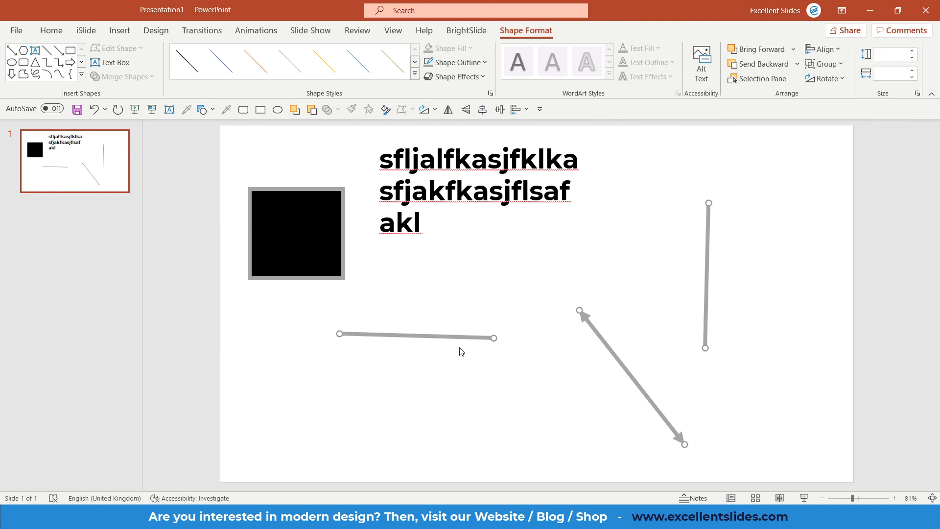
left_click(474, 339, "shift")
key("Delete")
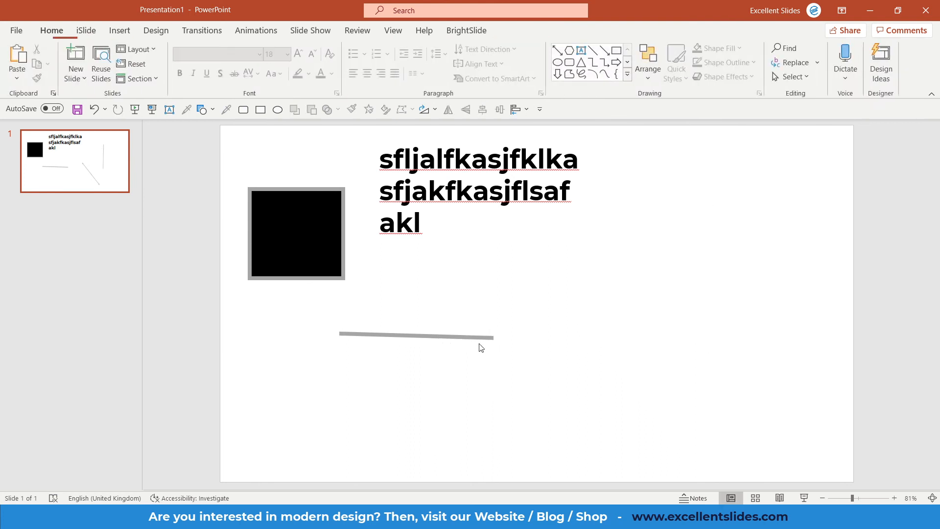